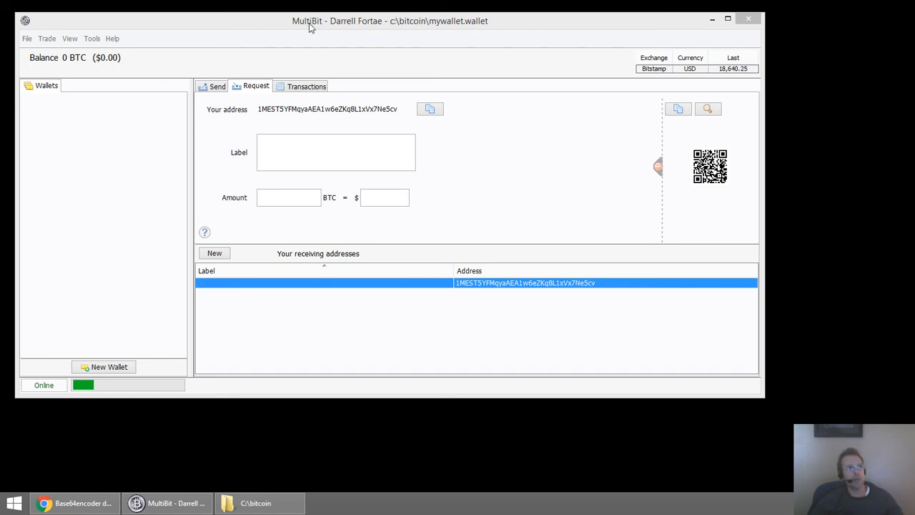
# - Open the private key export for mywallet.wallet and enter the wallet password
pyautogui.moveTo(309, 23)
pyautogui.mouseDown()
pyautogui.moveTo(320, 30)
pyautogui.moveTo(307, 23)
pyautogui.mouseUp()
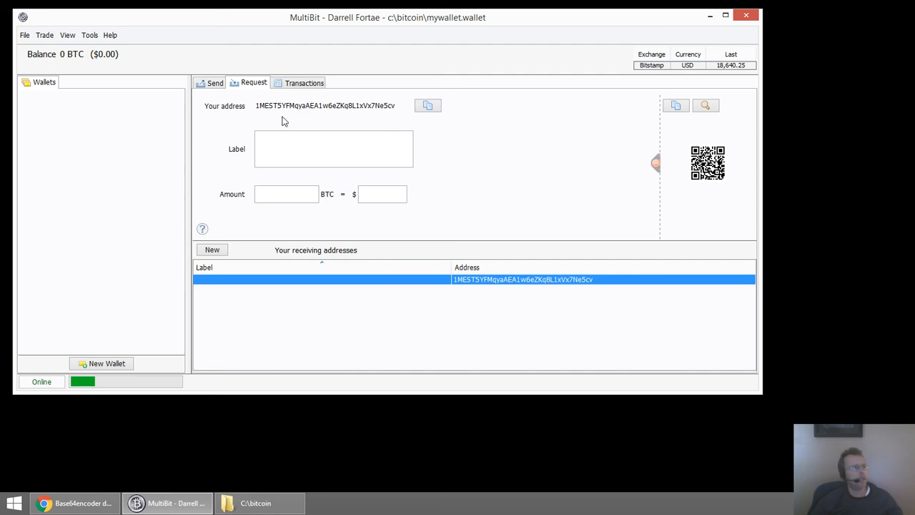
pyautogui.click(89, 36)
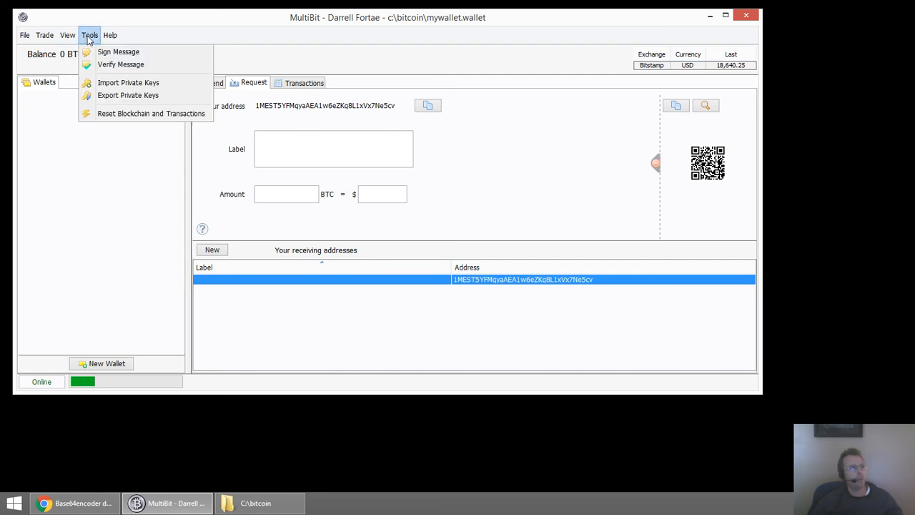
pyautogui.click(119, 96)
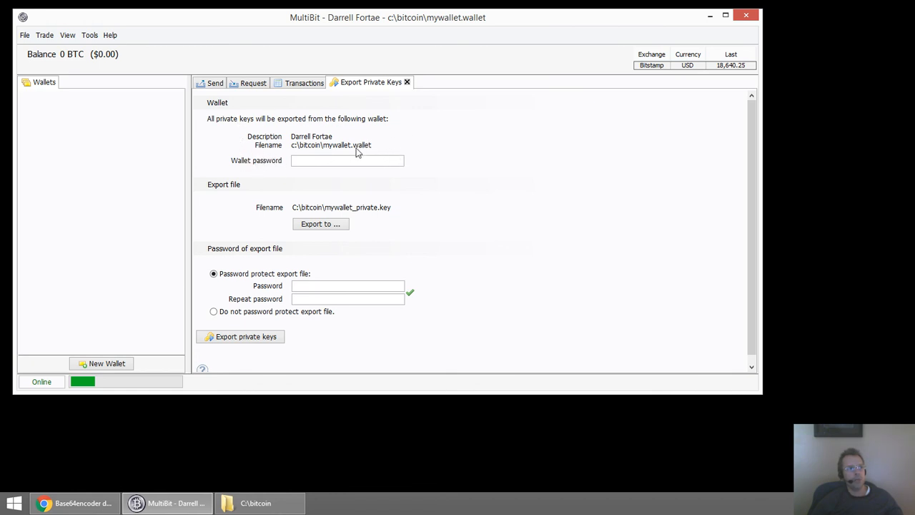
pyautogui.click(308, 161)
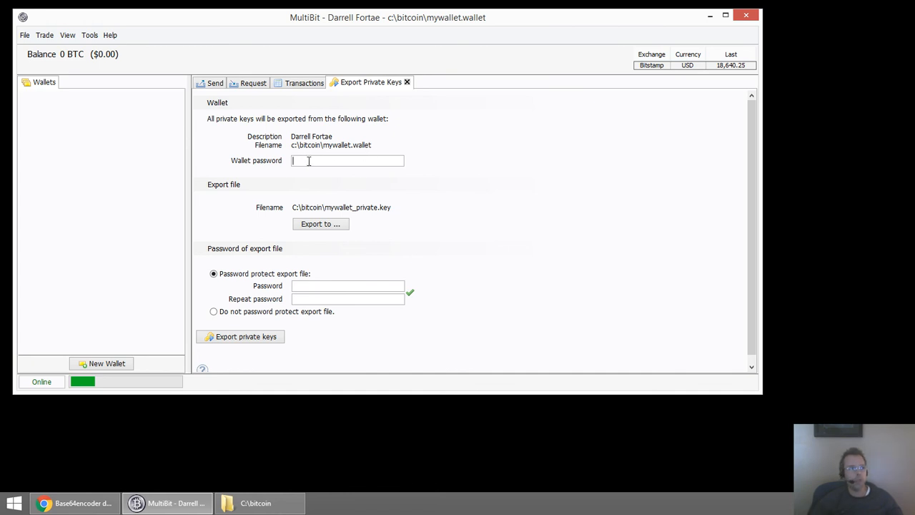
pyautogui.write('••••••••••••')
# - Enter and repeat a password for the export file, and export the private keys to C:\bitcoin\mywallet_private.key
pyautogui.click(309, 286)
pyautogui.write('**************')
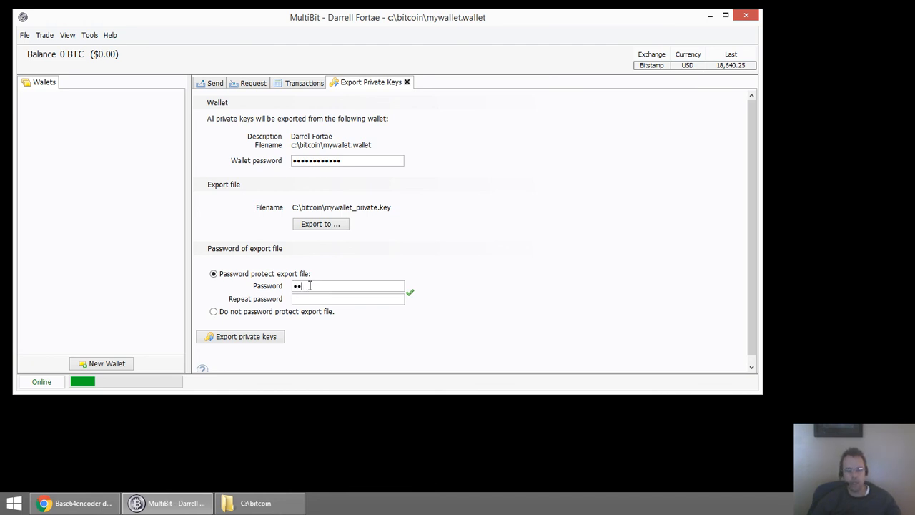
pyautogui.press('Tab')
pyautogui.write('**************')
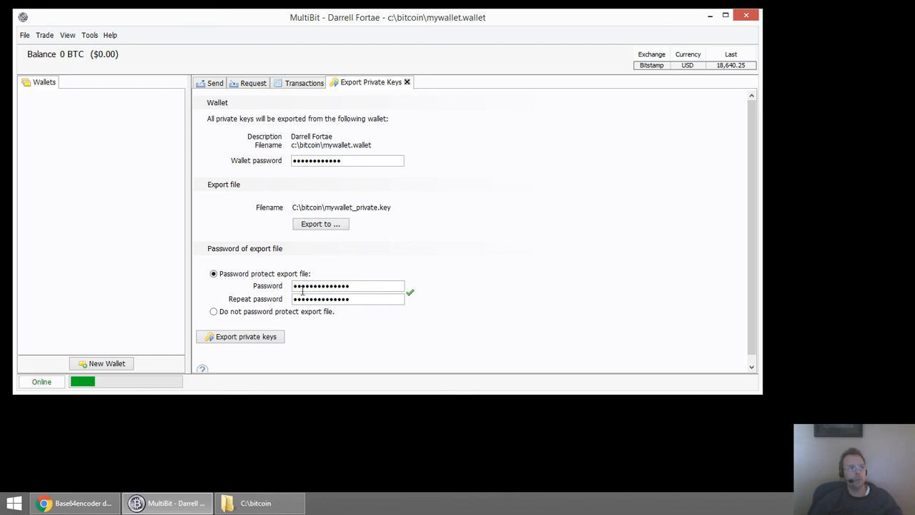
pyautogui.click(263, 337)
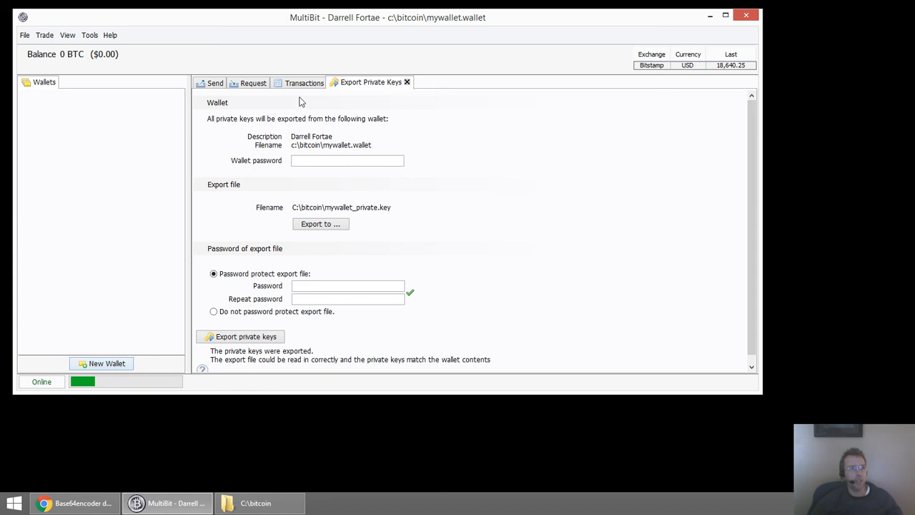
# - Minimize MultiBit, switch to Chrome to examine the Base64encoder page's address on SourceForge, and minimize the browser
pyautogui.click(709, 15)
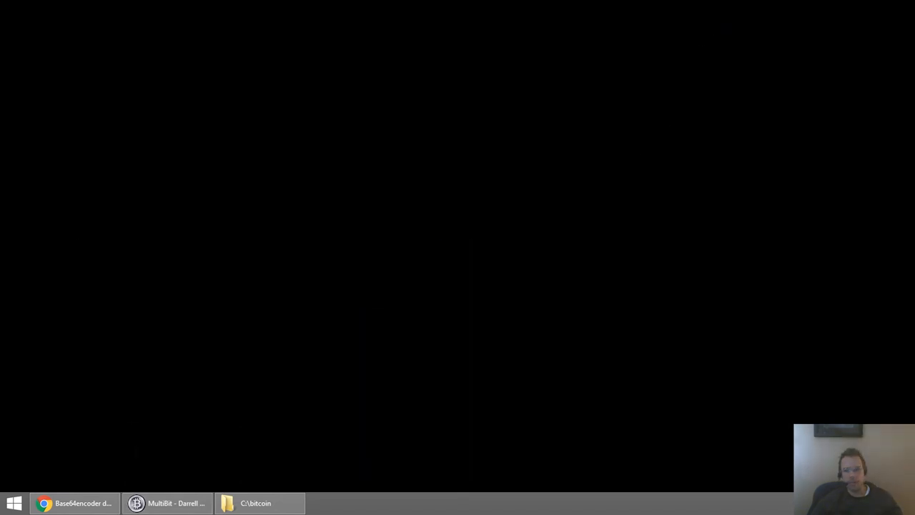
pyautogui.hotkey('alt', 'Tab')
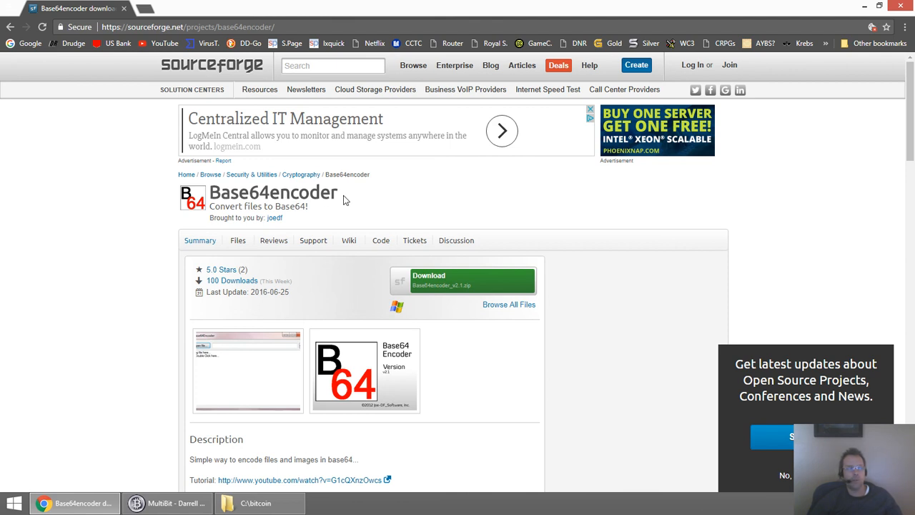
pyautogui.click(166, 29)
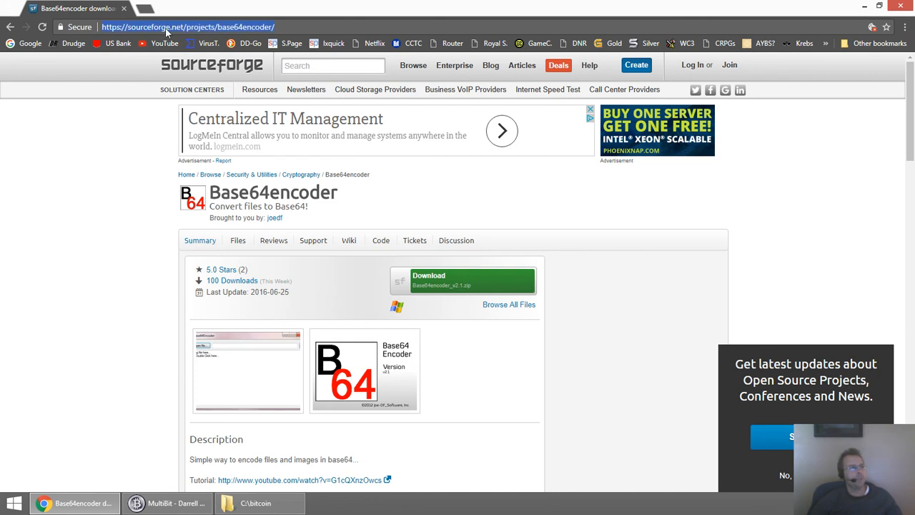
pyautogui.click(155, 29)
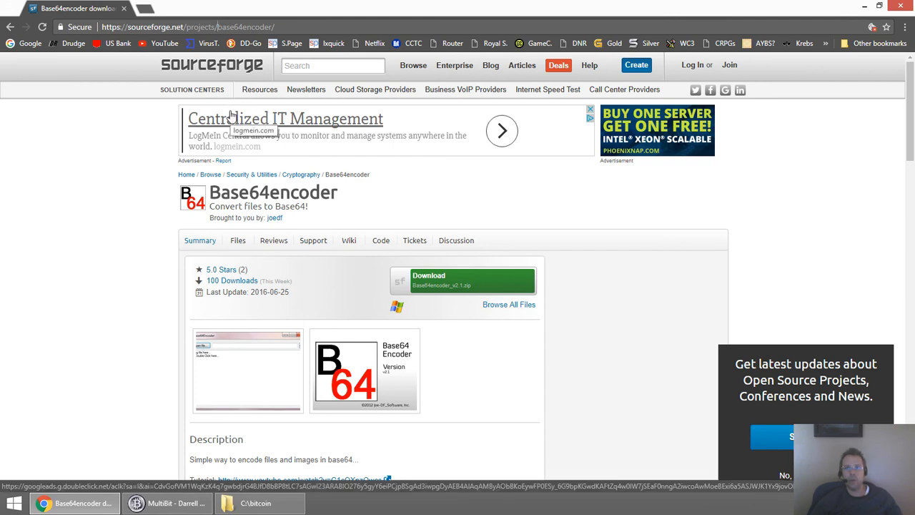
pyautogui.hotkey('ctrl', 'l')
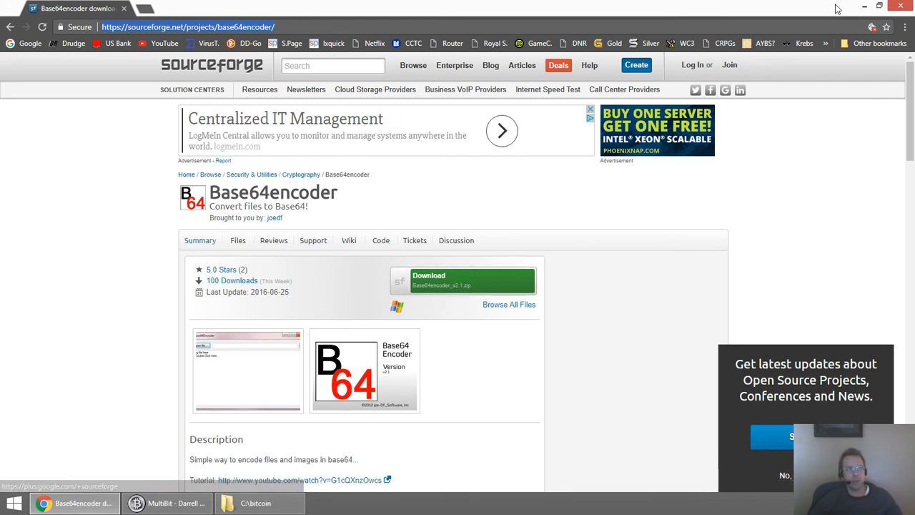
pyautogui.click(862, 7)
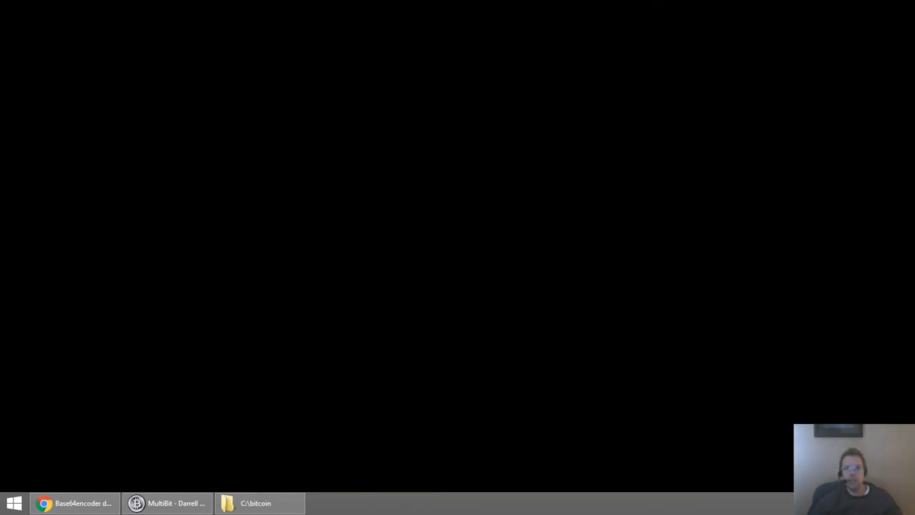
# - Arrange the Base64encoder and C:\bitcoin folder windows, select mywallet_private.key, and widen the Date modified column
pyautogui.moveTo(914, 37); pyautogui.dragTo(387, 39)
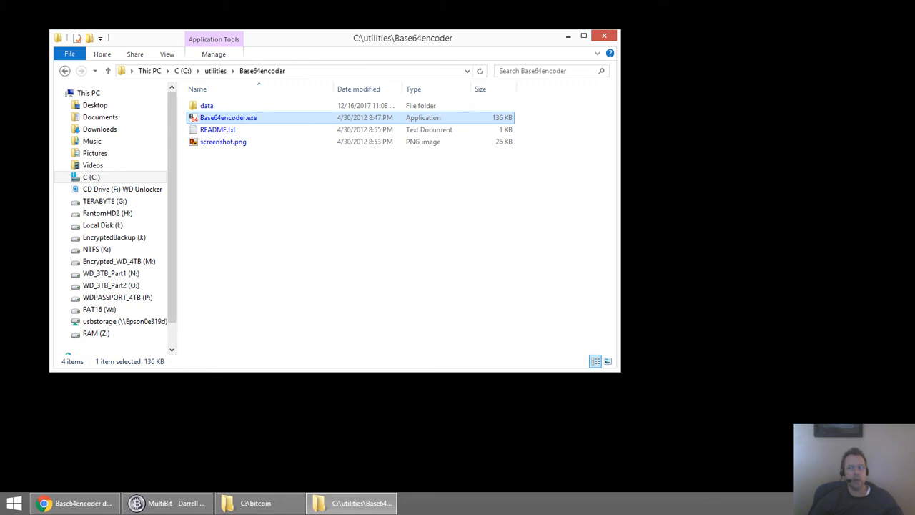
pyautogui.click(256, 503)
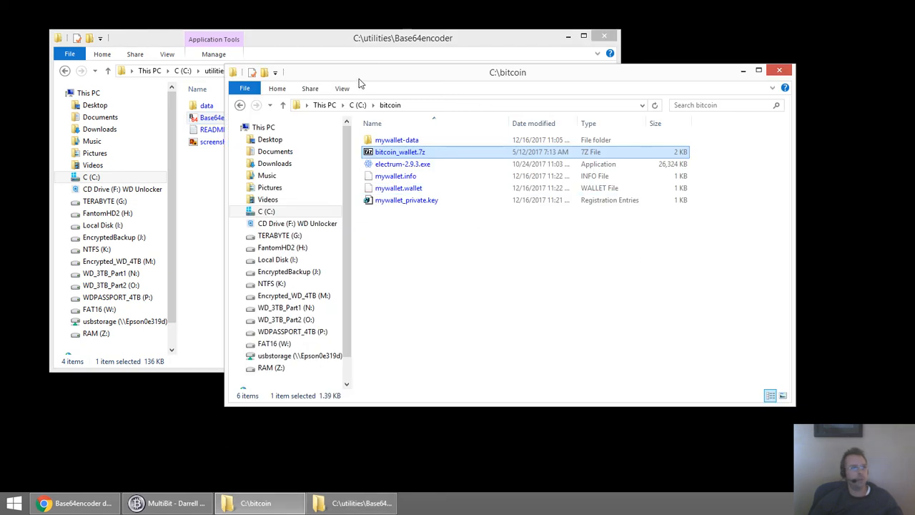
pyautogui.moveTo(360, 84); pyautogui.dragTo(190, 47)
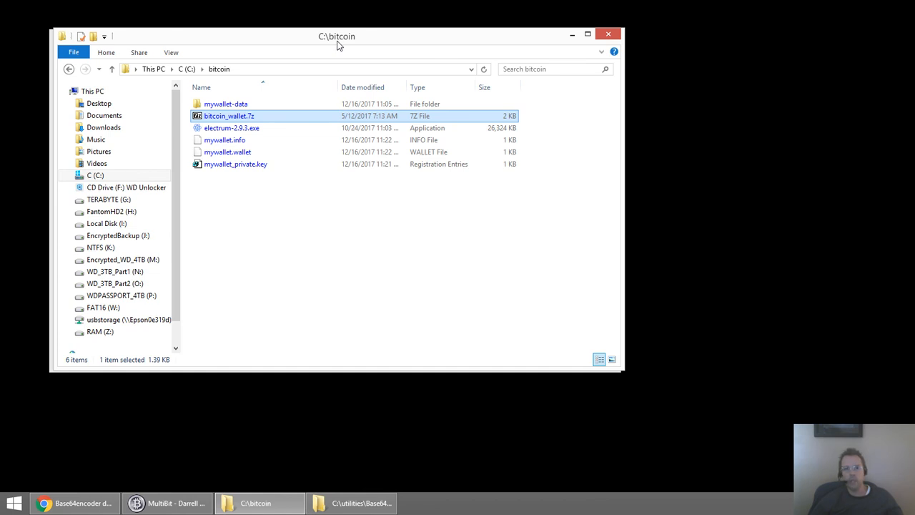
pyautogui.click(231, 169)
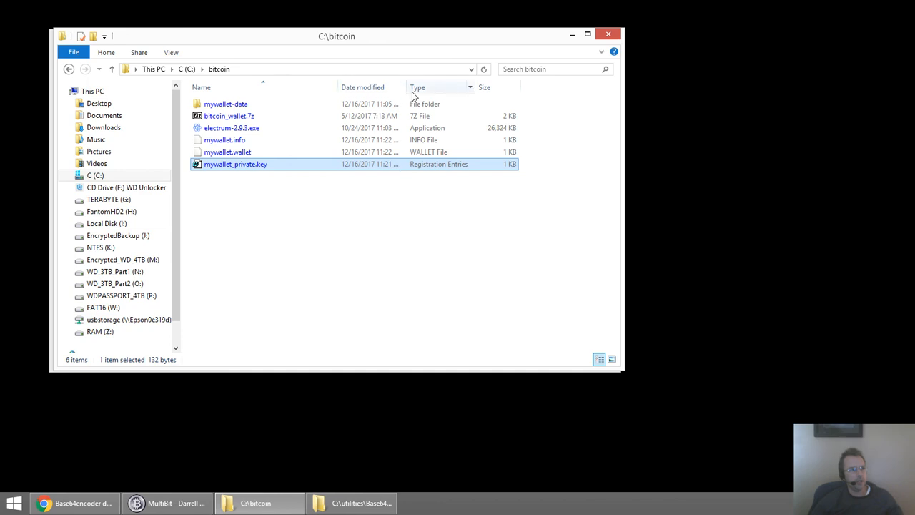
pyautogui.moveTo(408, 89); pyautogui.dragTo(422, 90)
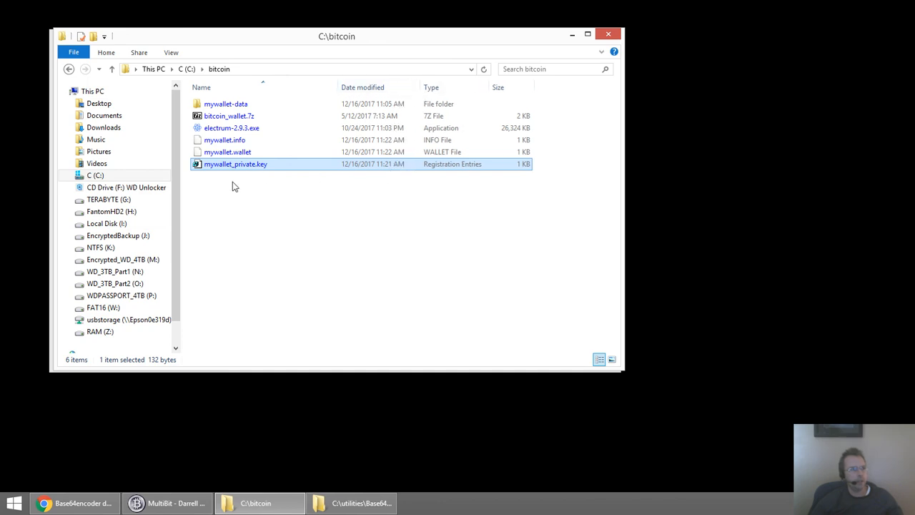
# - Open mywallet_private.key in Frhed, examine its encoded bytes and text in an enlarged window, and close it
pyautogui.rightClick(248, 167)
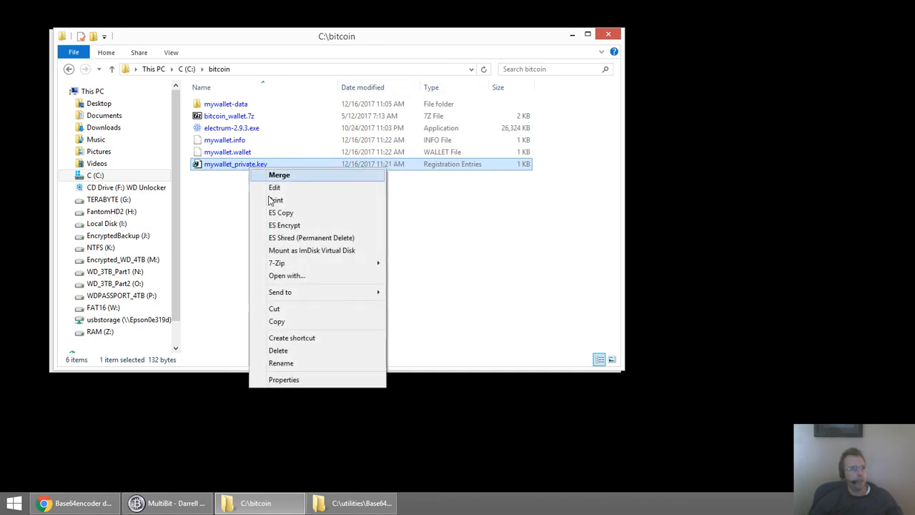
pyautogui.moveTo(303, 293)
pyautogui.click(419, 306)
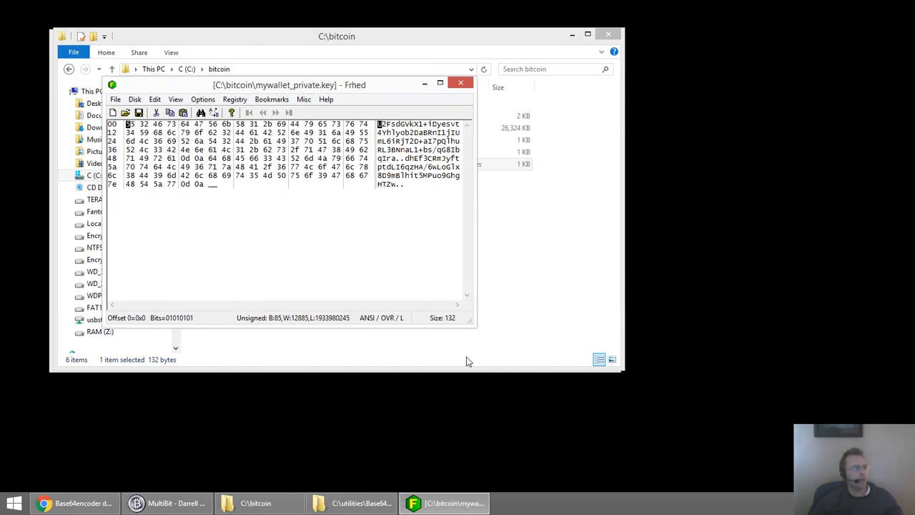
pyautogui.moveTo(474, 324); pyautogui.dragTo(540, 401)
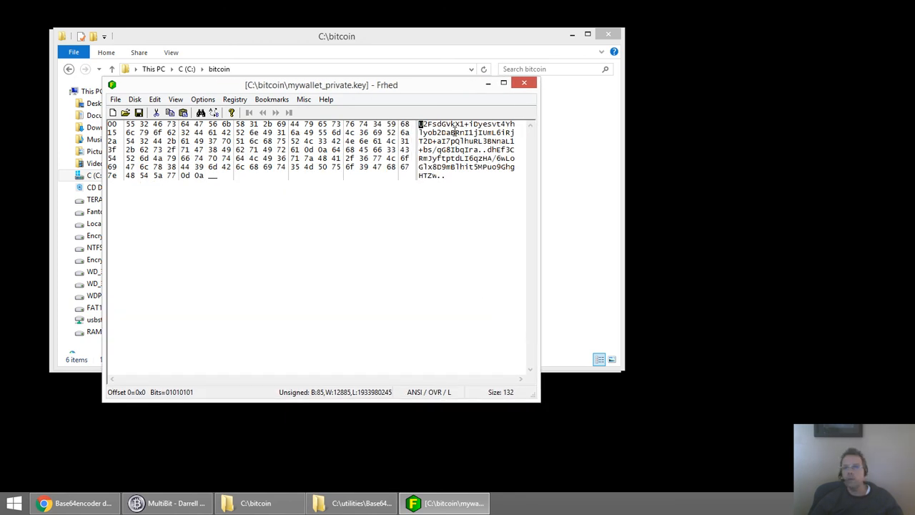
pyautogui.click(226, 132)
pyautogui.moveTo(418, 125); pyautogui.dragTo(437, 177)
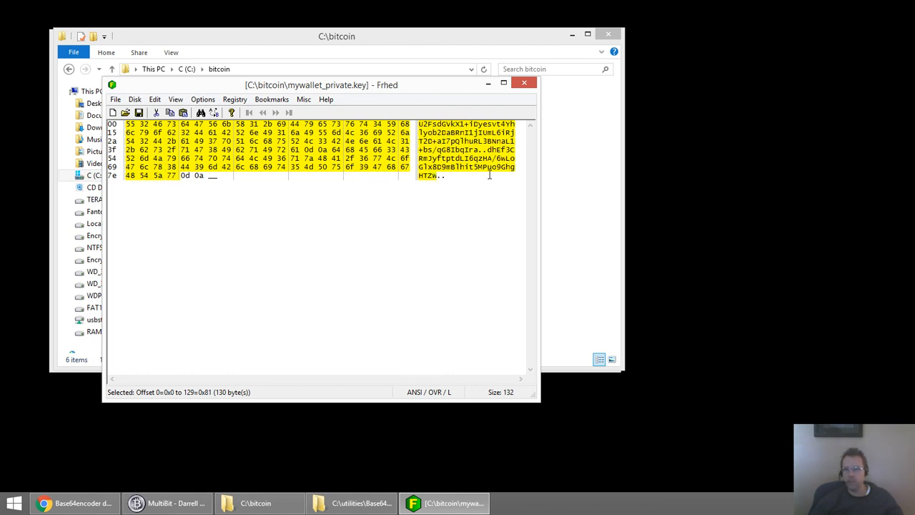
pyautogui.click(421, 133)
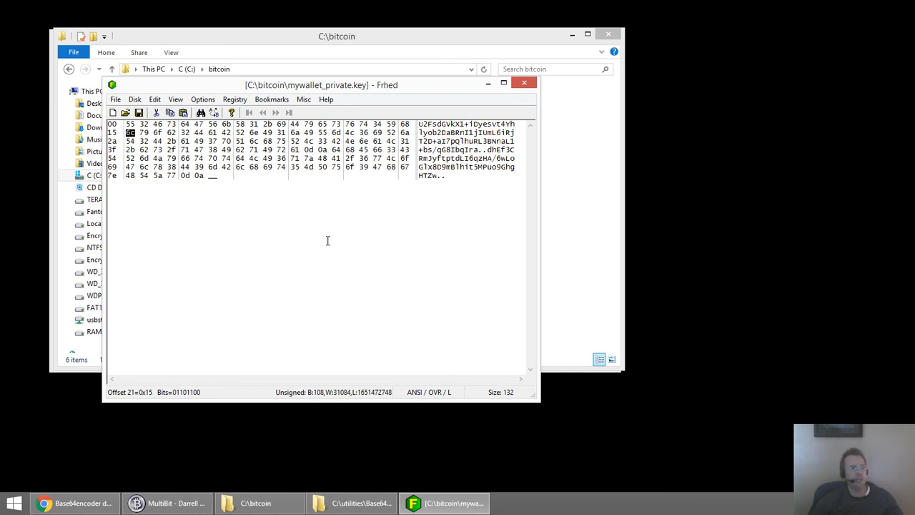
pyautogui.click(524, 83)
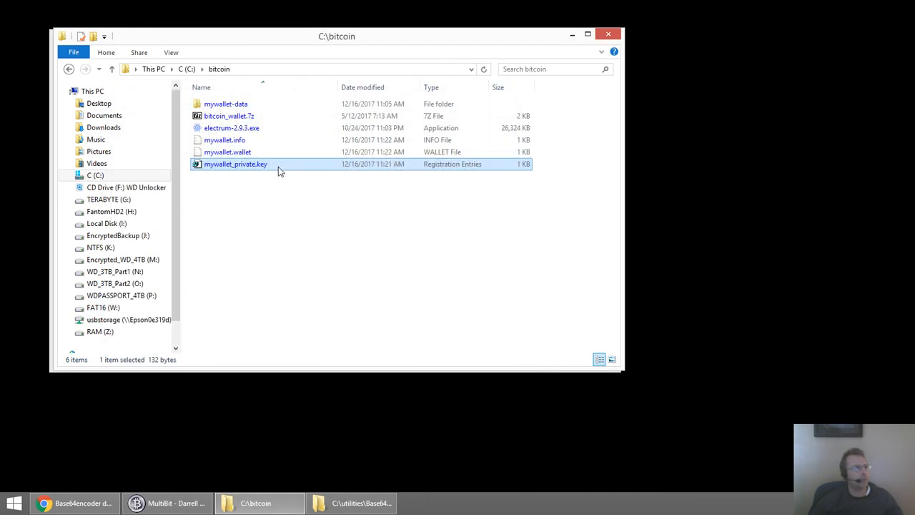
# - Open mywallet_private.key in Notepad, examine the encoded text, and close it
pyautogui.rightClick(242, 165)
pyautogui.moveTo(291, 287)
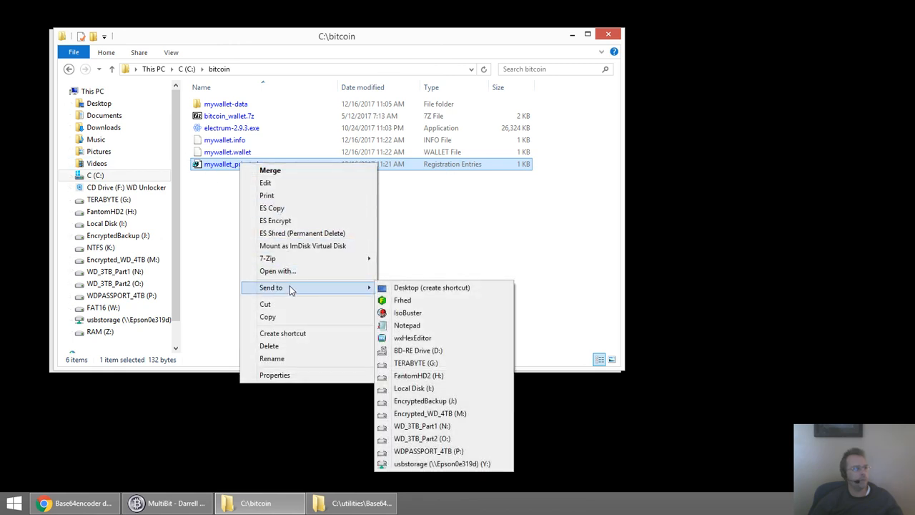
pyautogui.click(409, 326)
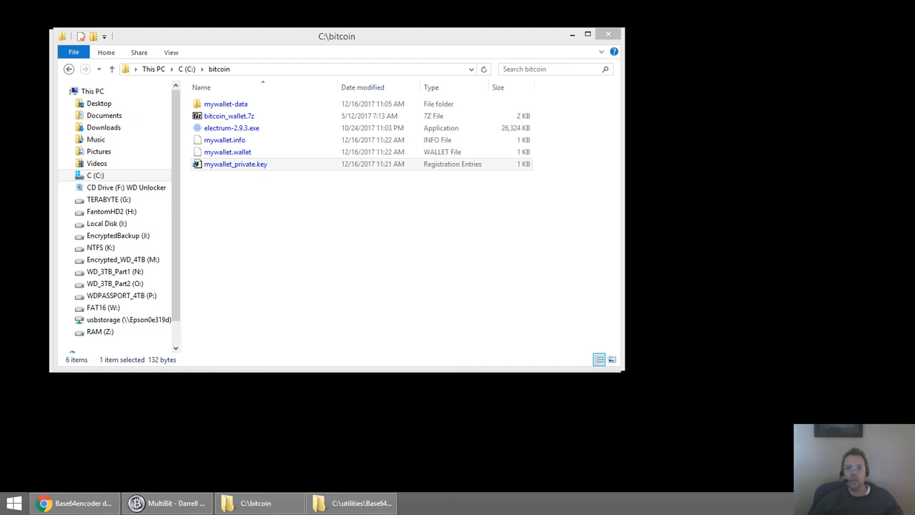
pyautogui.moveTo(691, 92); pyautogui.dragTo(499, 65)
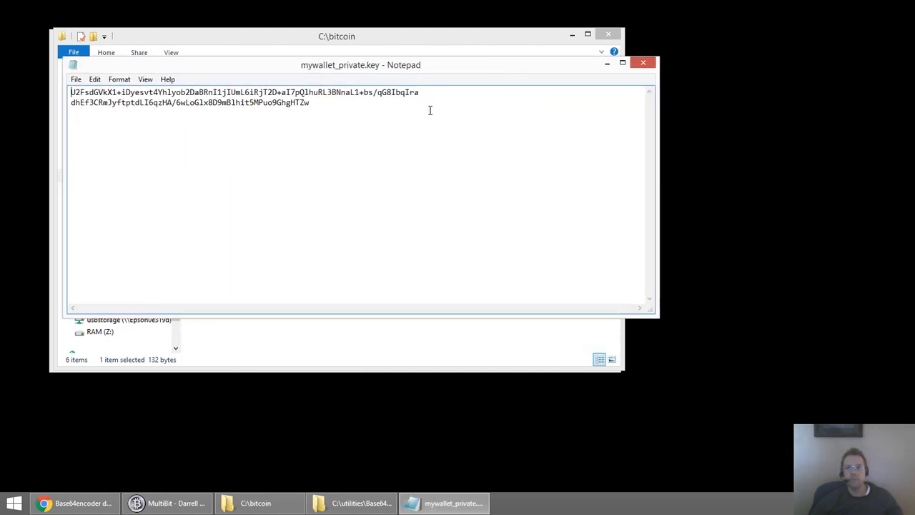
pyautogui.moveTo(429, 110); pyautogui.dragTo(66, 73)
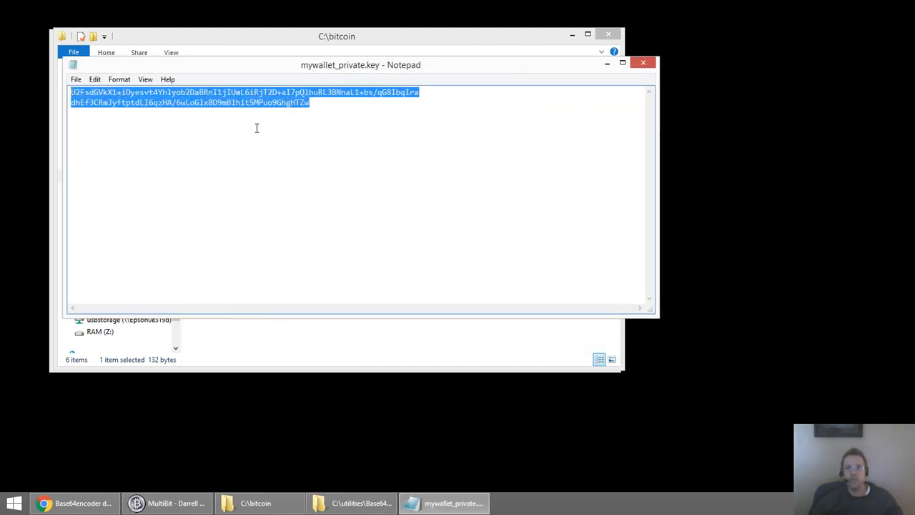
pyautogui.click(317, 109)
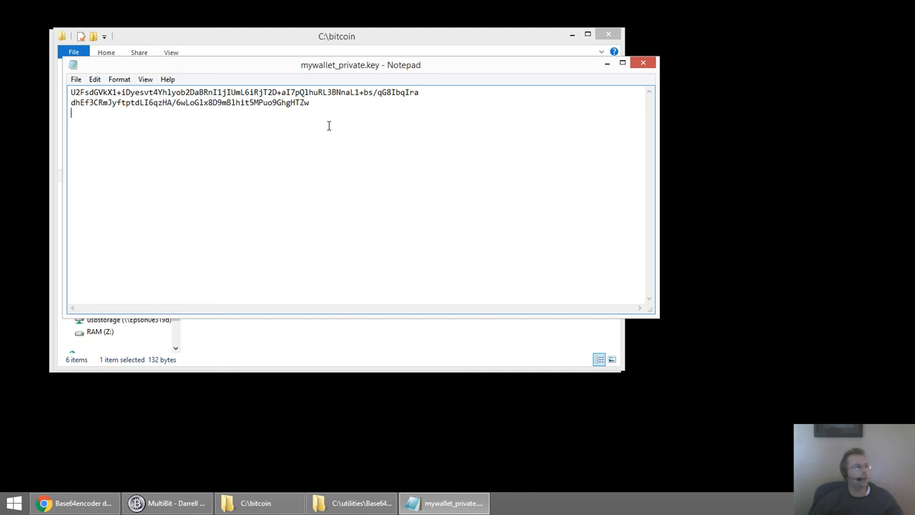
pyautogui.click(650, 63)
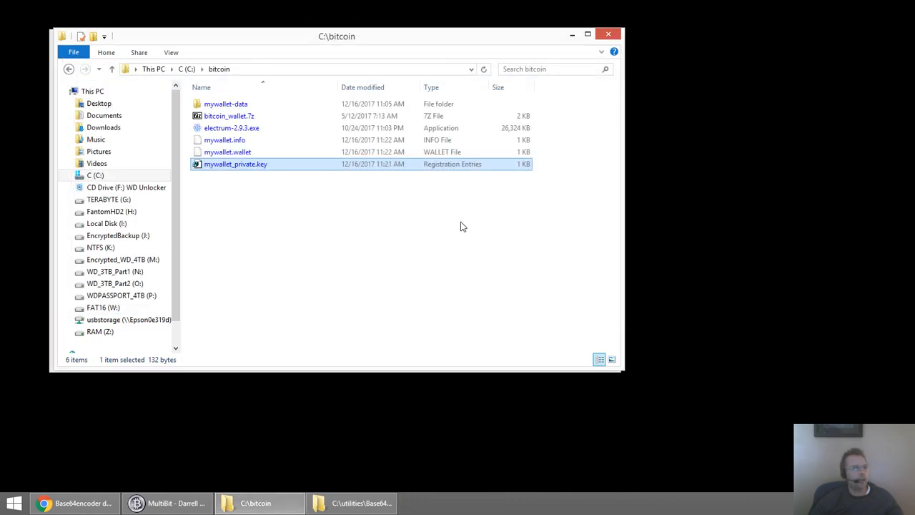
# - Encrypt mywallet_private.key with ES Encrypt, entering and confirming the encryption password and leaving permanent deletion of the original off
pyautogui.rightClick(238, 167)
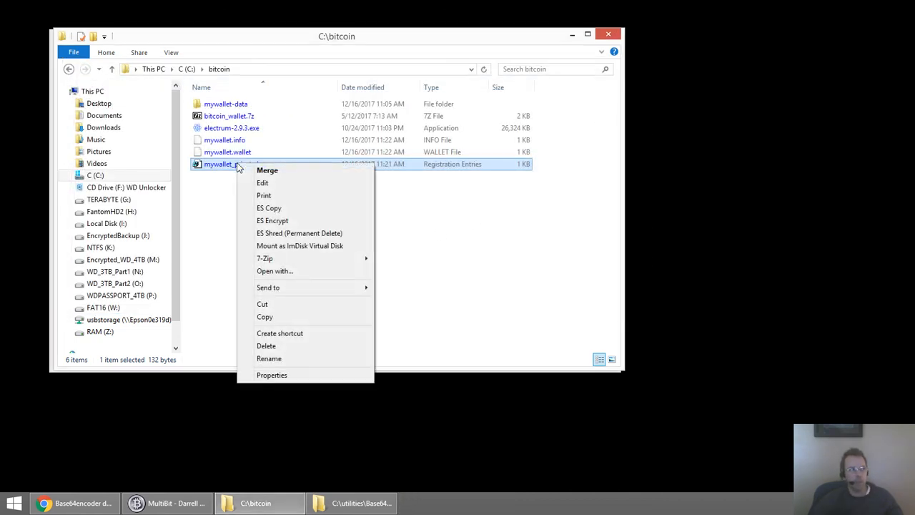
pyautogui.click(274, 221)
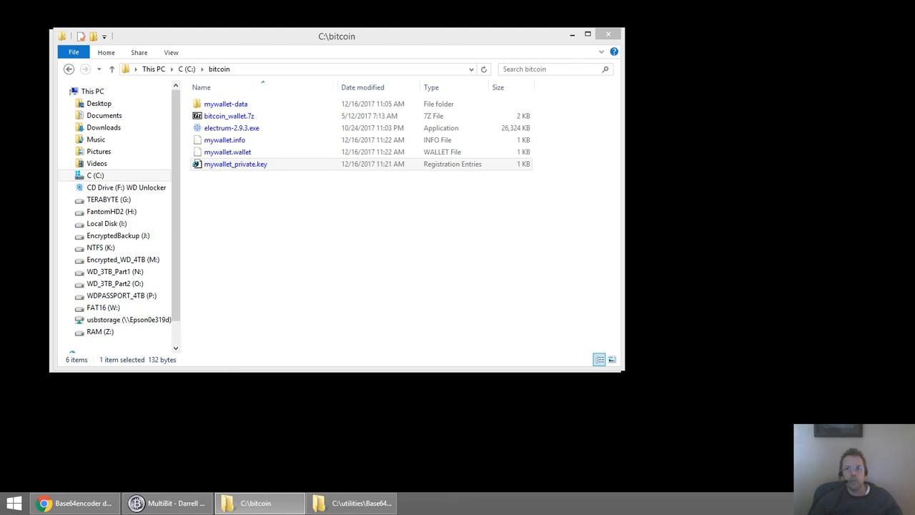
pyautogui.moveTo(914, 141); pyautogui.dragTo(342, 112)
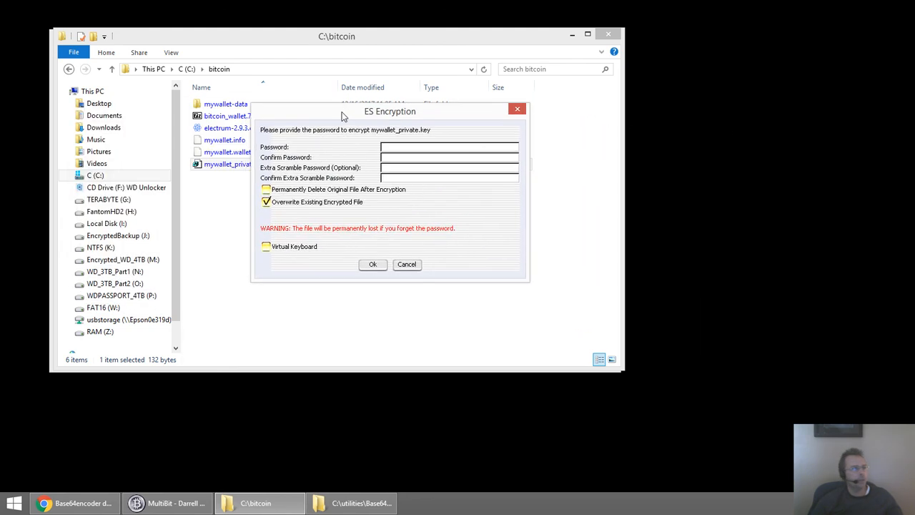
pyautogui.click(422, 145)
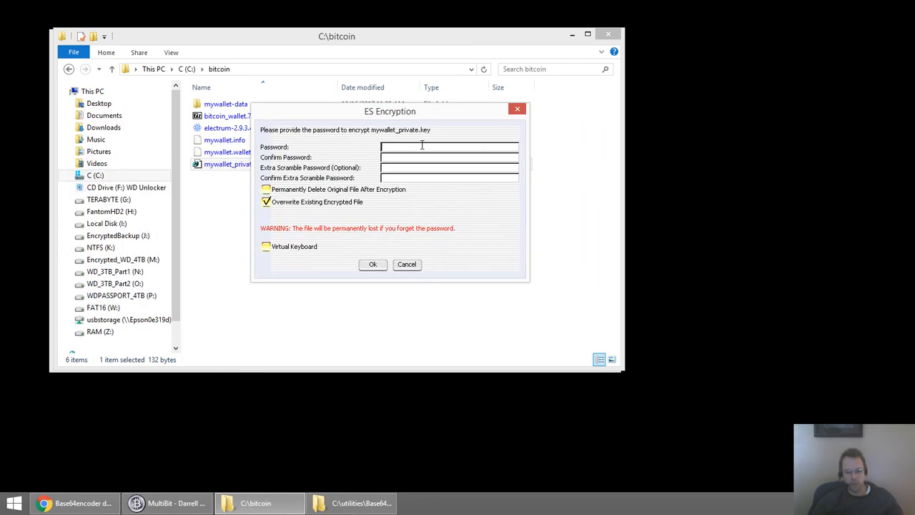
pyautogui.write('************')
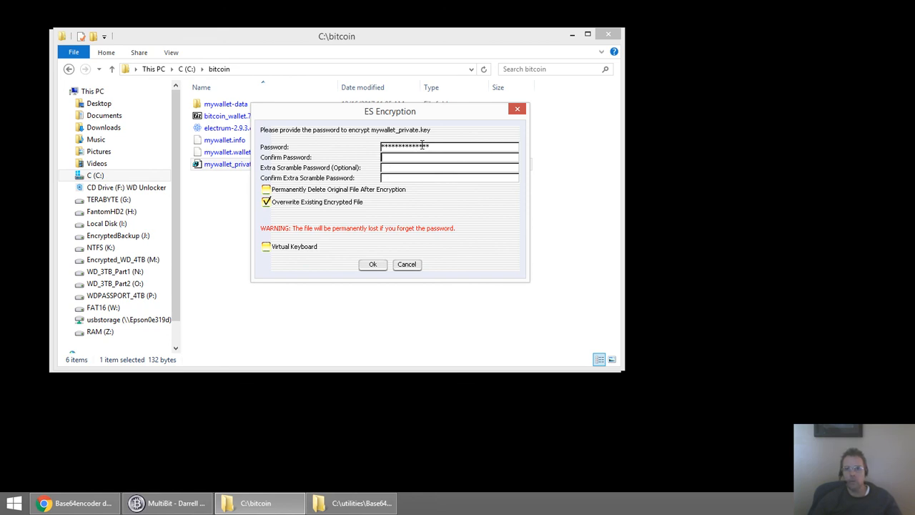
pyautogui.write('**************')
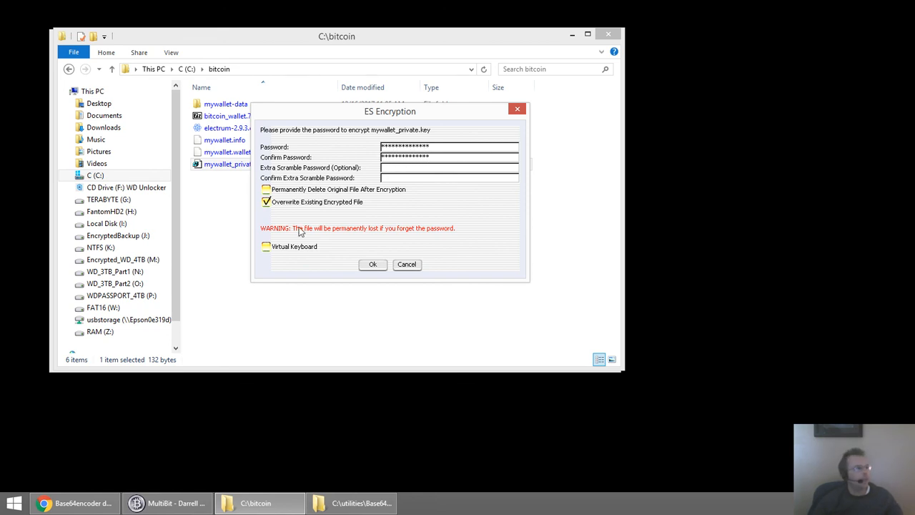
pyautogui.click(380, 190)
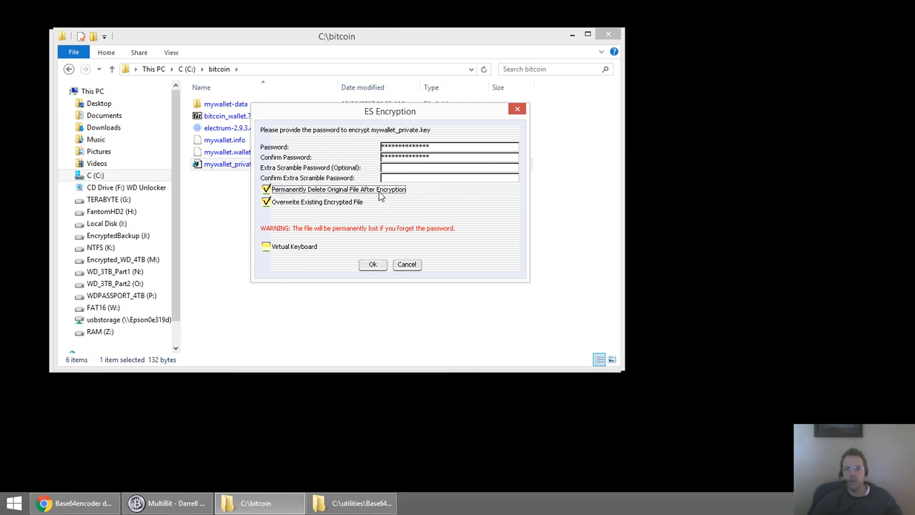
pyautogui.click(300, 192)
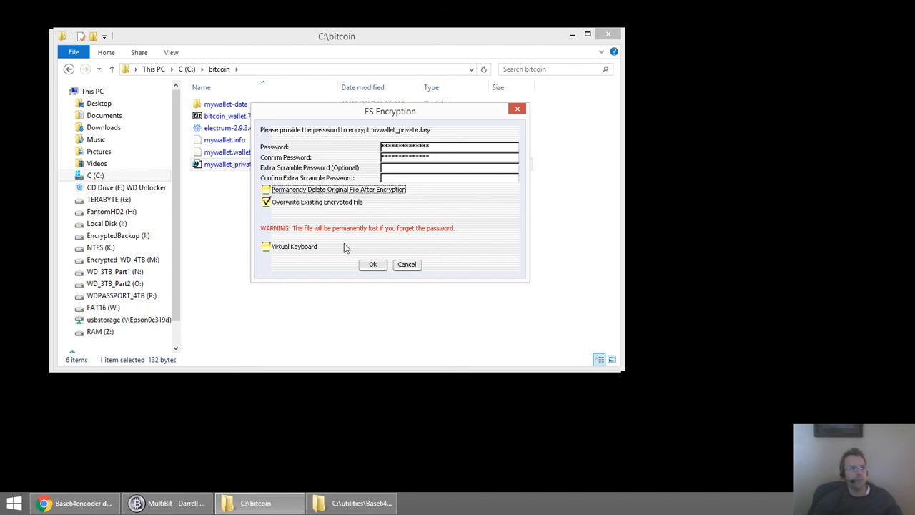
pyautogui.click(370, 269)
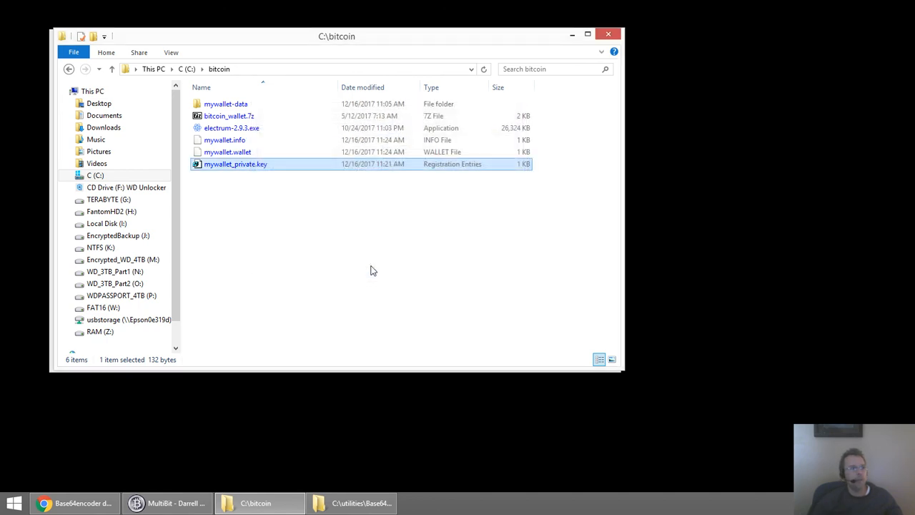
# - Open mywallet_private.key.esenc in Frhed, examine its text and binary bytes, and close it
pyautogui.click(250, 178)
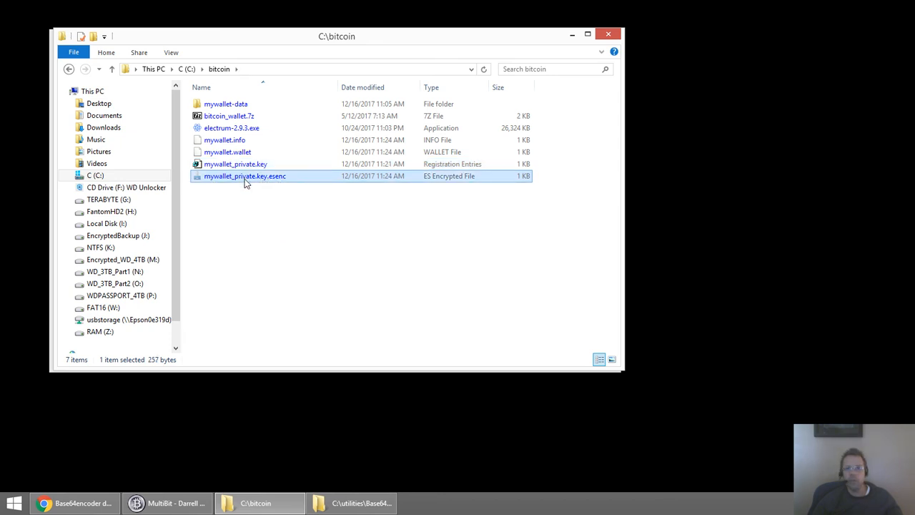
pyautogui.rightClick(244, 182)
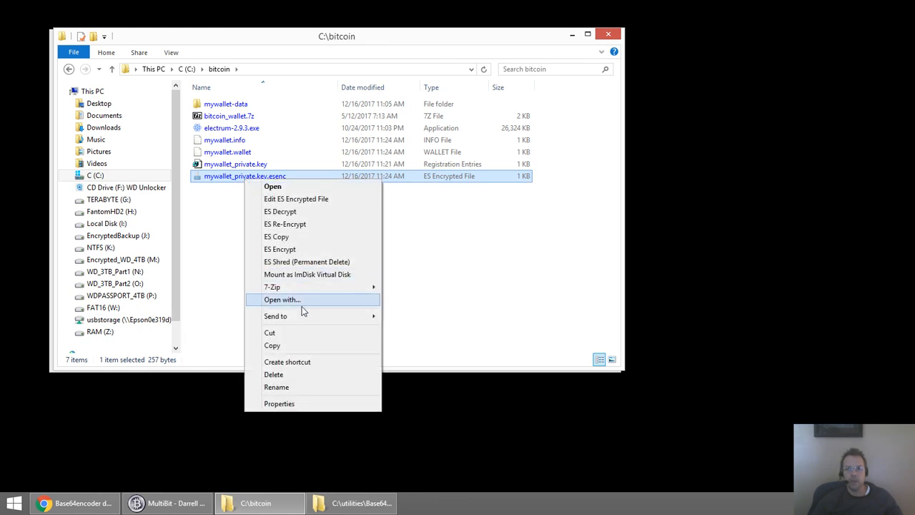
pyautogui.moveTo(296, 315)
pyautogui.click(417, 330)
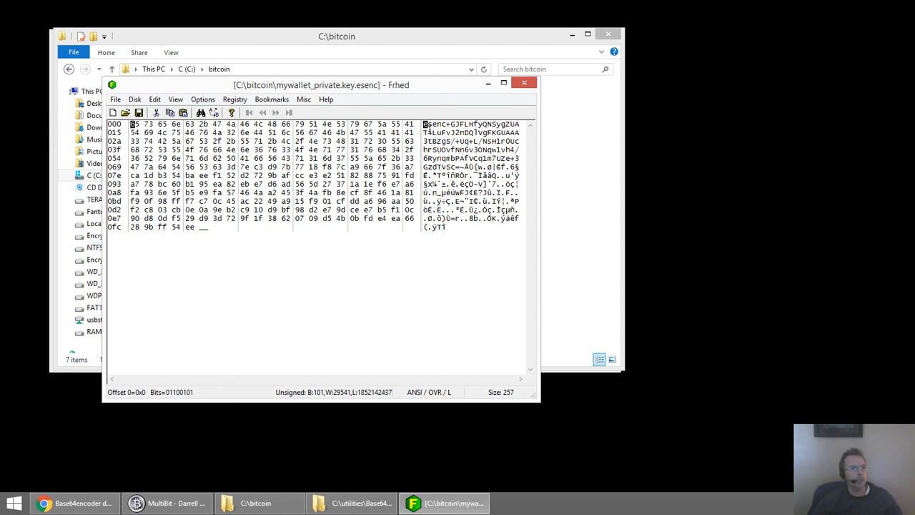
pyautogui.click(425, 132)
pyautogui.moveTo(426, 123); pyautogui.dragTo(457, 229)
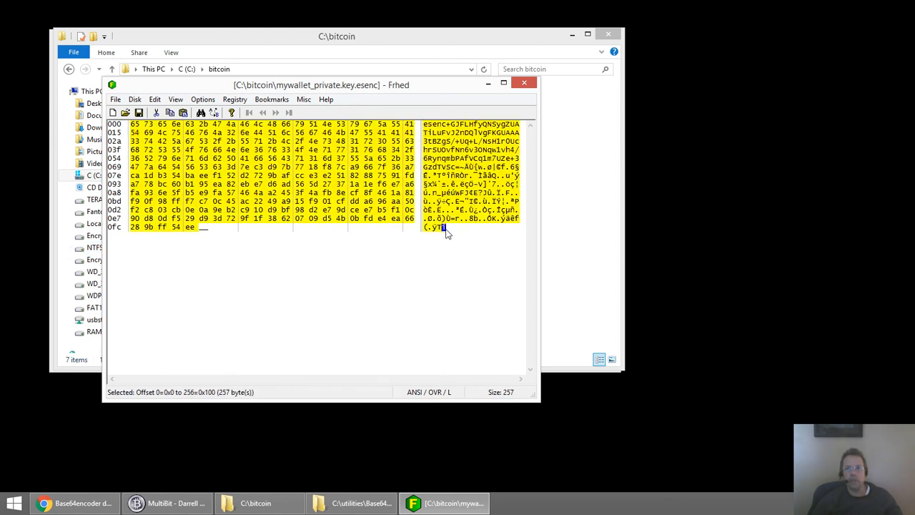
pyautogui.moveTo(427, 193); pyautogui.dragTo(492, 209)
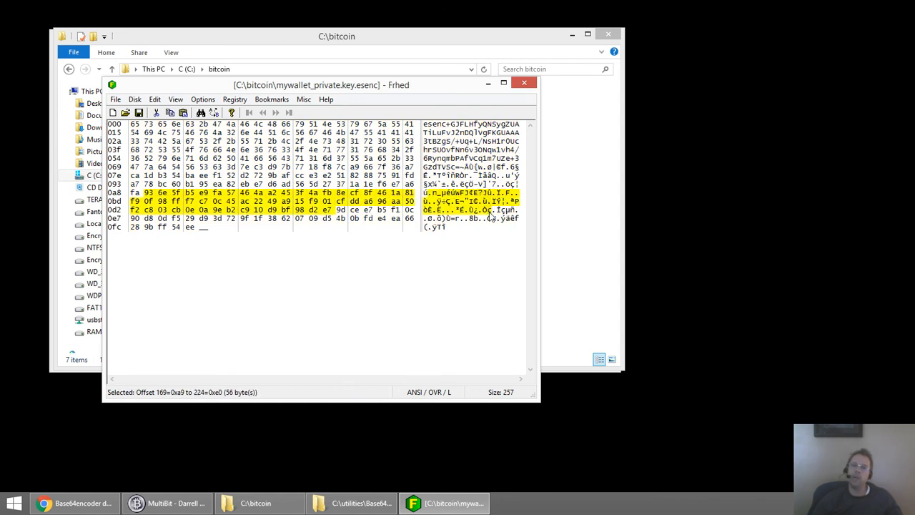
pyautogui.click(451, 193)
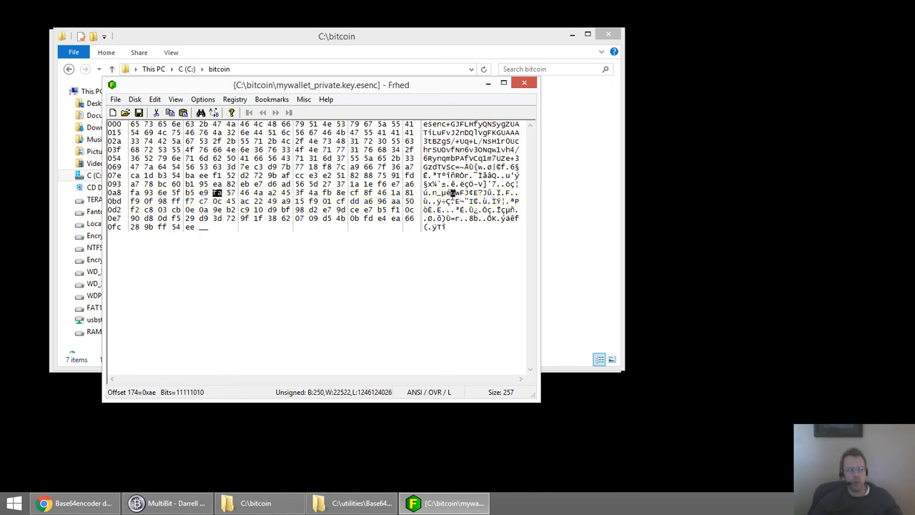
pyautogui.click(524, 83)
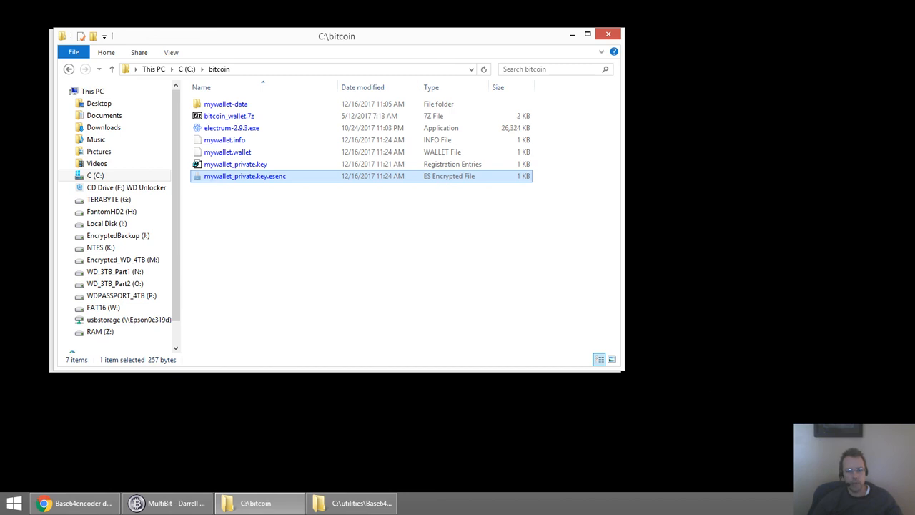
# - Launch Base64encoder.exe from the C:\utilities\Base64encoder folder, encode C:\bitcoin\mywallet_private.key.esenc, and copy the encoded text
pyautogui.hotkey('alt', 'Tab')
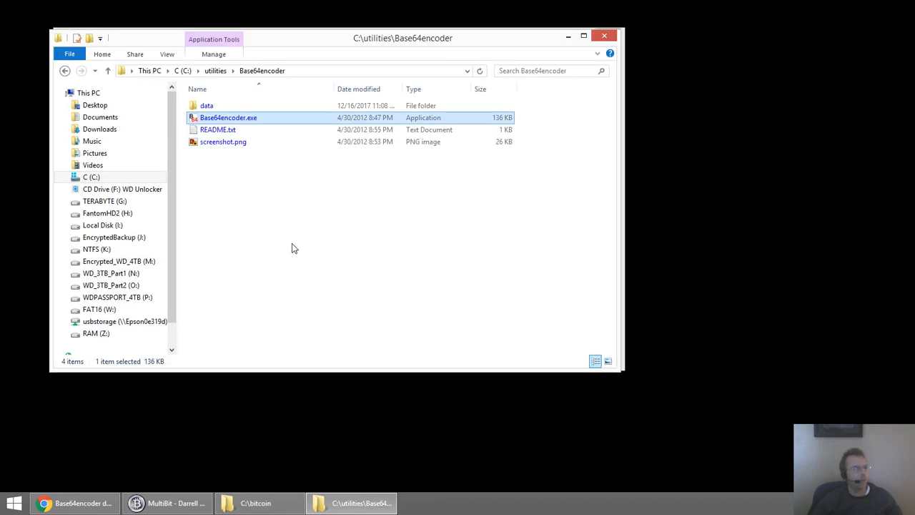
pyautogui.doubleClick(235, 117)
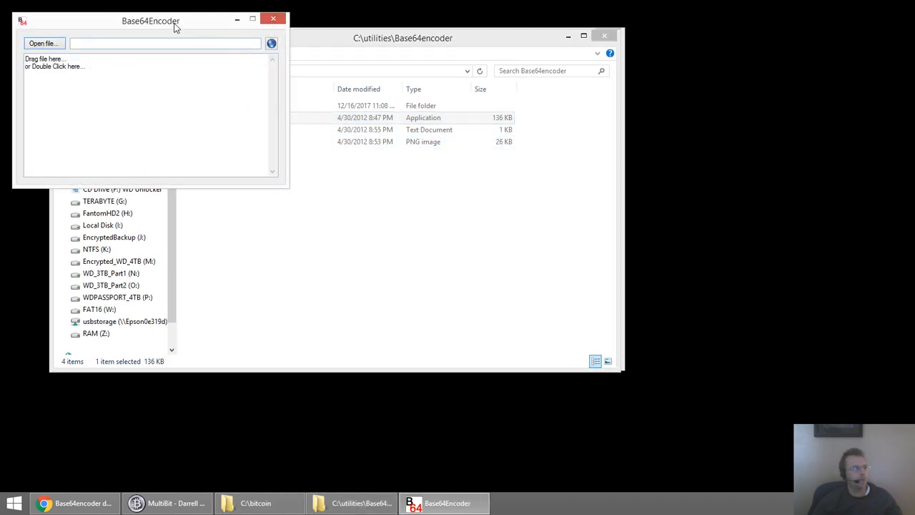
pyautogui.moveTo(176, 27); pyautogui.dragTo(338, 141)
pyautogui.click(203, 158)
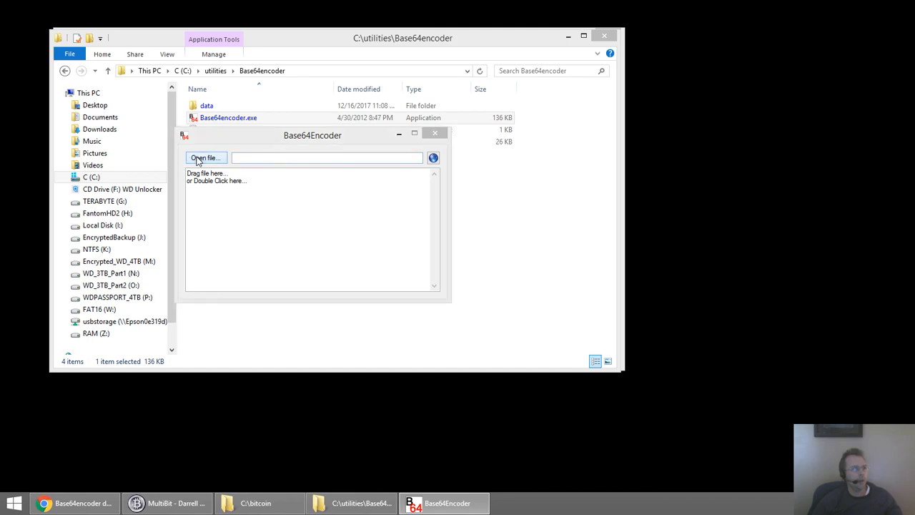
pyautogui.click(330, 298)
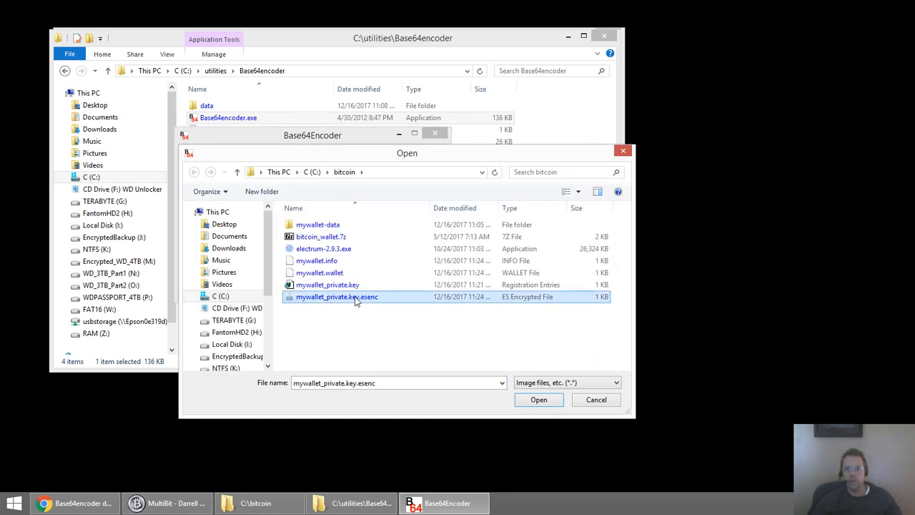
pyautogui.click(533, 402)
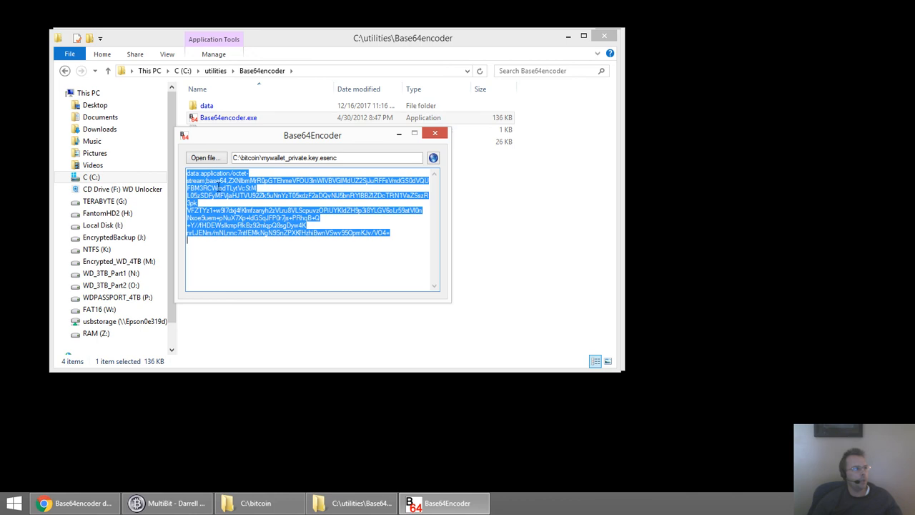
pyautogui.rightClick(228, 188)
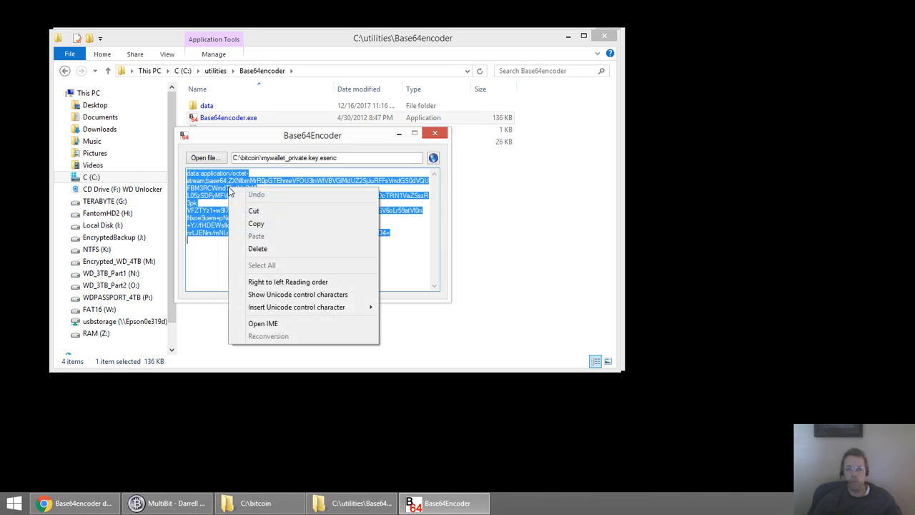
pyautogui.click(259, 228)
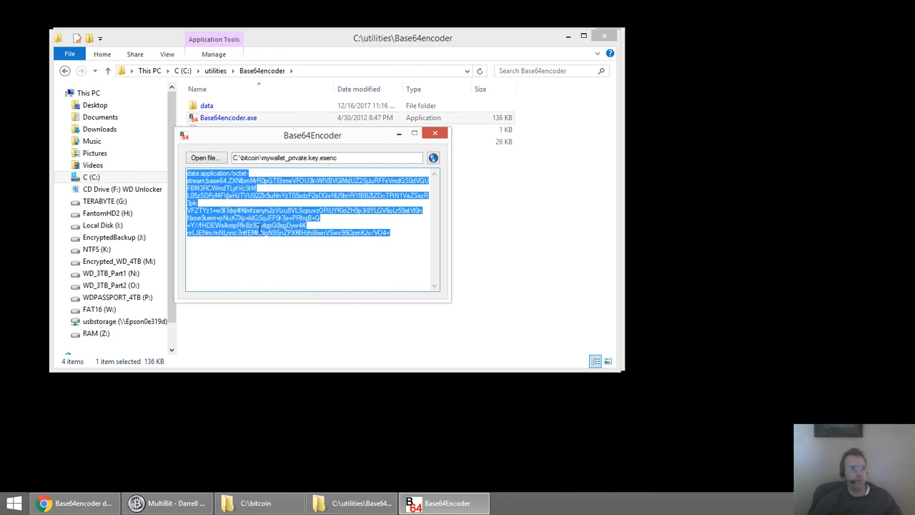
# - Create a new text document named esencrypted_base64.txt in the C:\bitcoin folder
pyautogui.click(272, 321)
pyautogui.rightClick(236, 196)
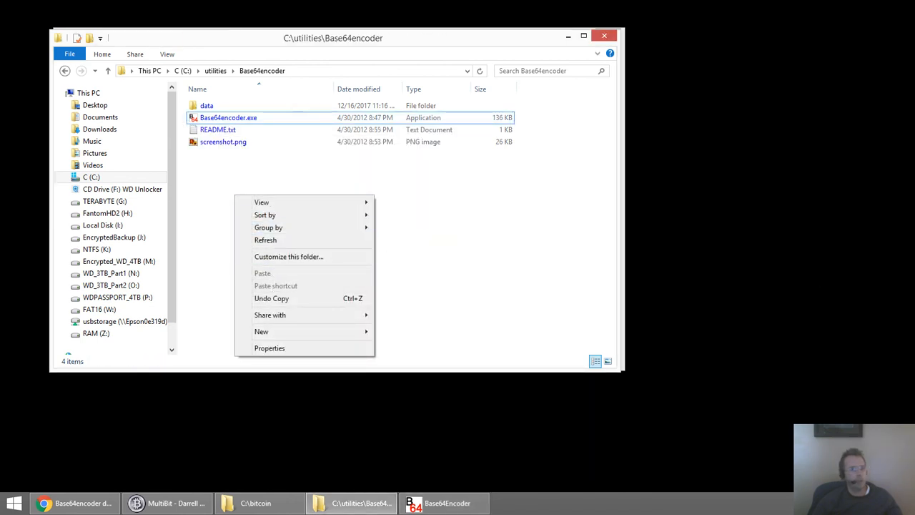
pyautogui.hotkey('alt', 'Tab')
pyautogui.rightClick(224, 198)
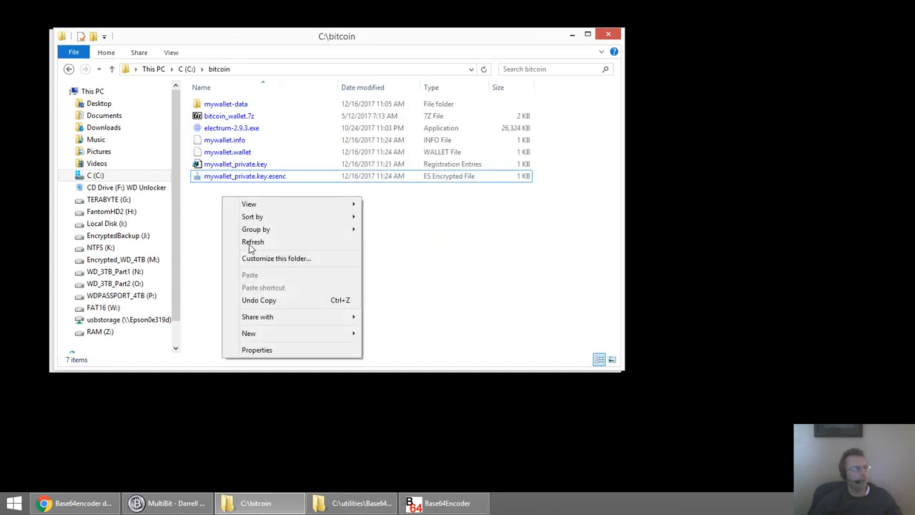
pyautogui.moveTo(292, 333)
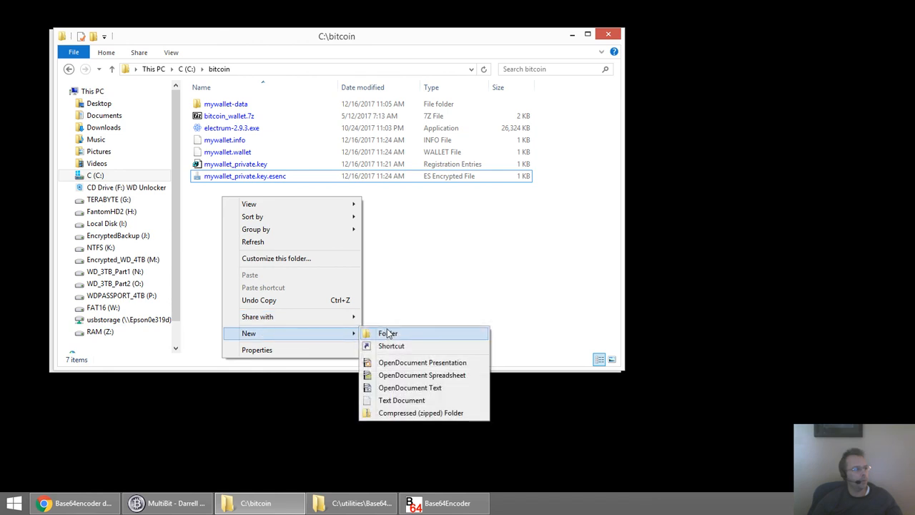
pyautogui.click(390, 399)
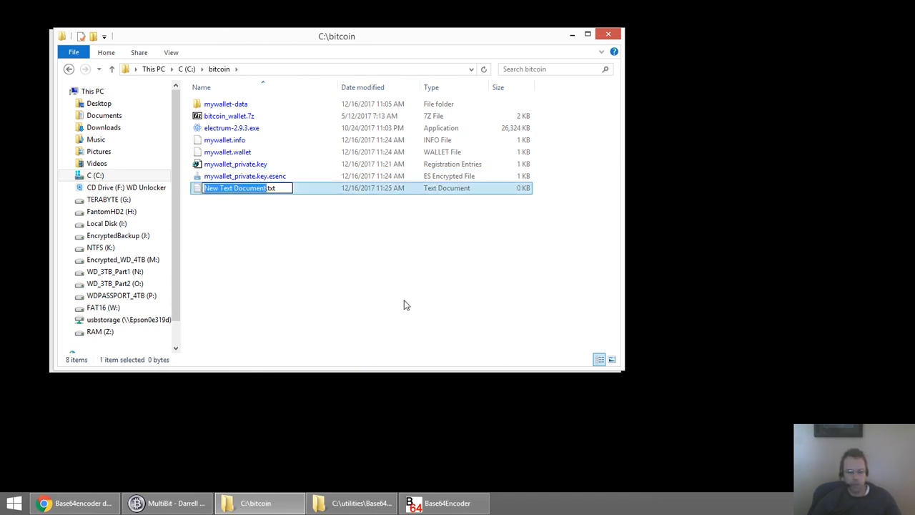
pyautogui.write('esencrypted')
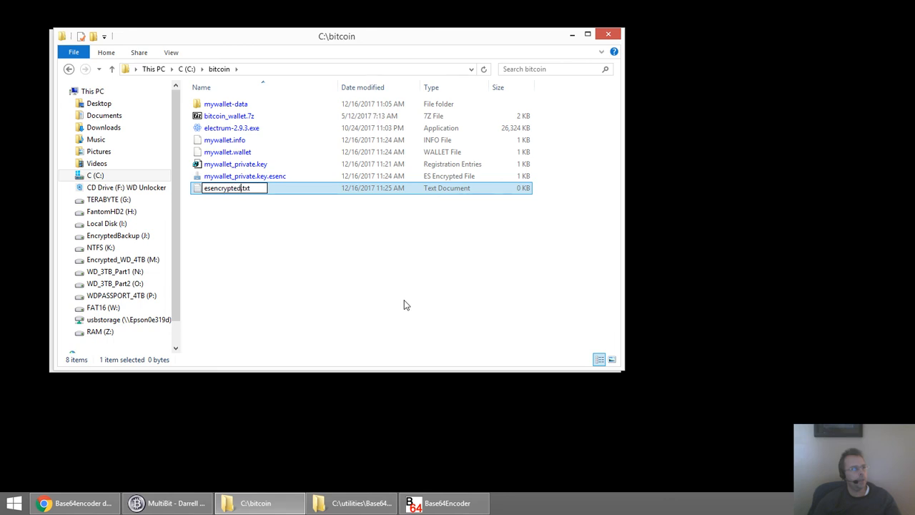
pyautogui.write('_base64')
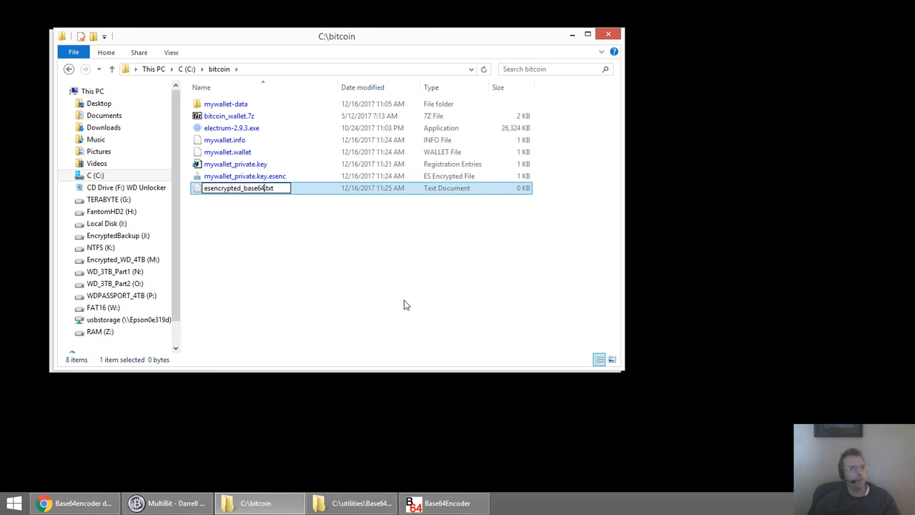
pyautogui.press('Return')
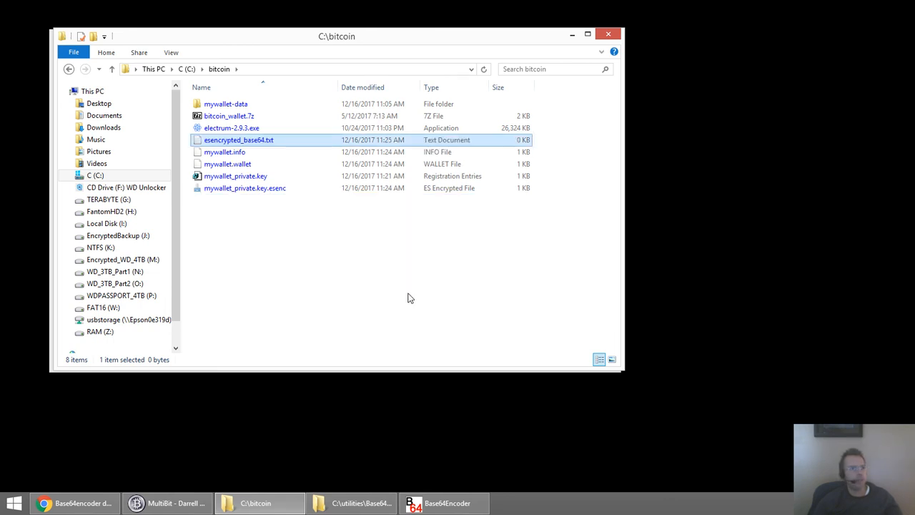
# - Fill esencrypted_base64.txt with the copied Base64 text, without its "data:application/octet-stream;base64," prefix, and save the file
pyautogui.press('Return')
pyautogui.hotkey('ctrl', 'v')
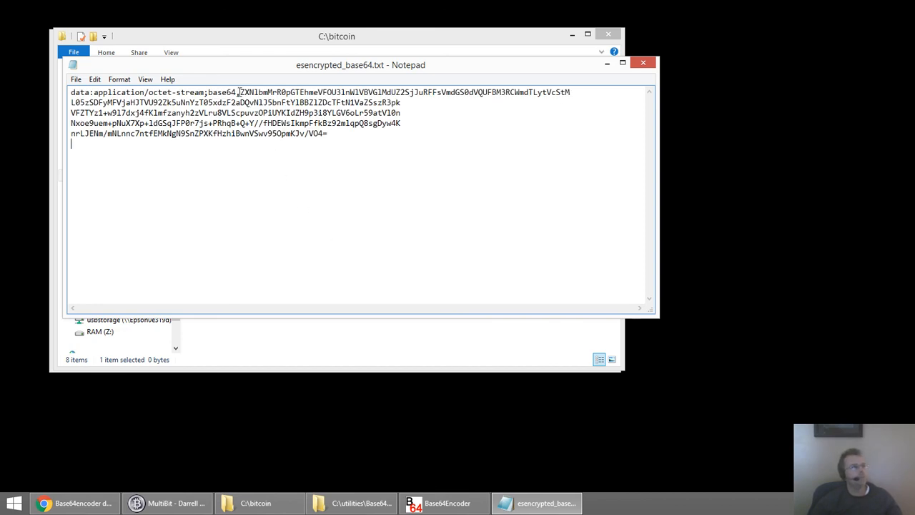
pyautogui.hotkey('shift', 'Home')
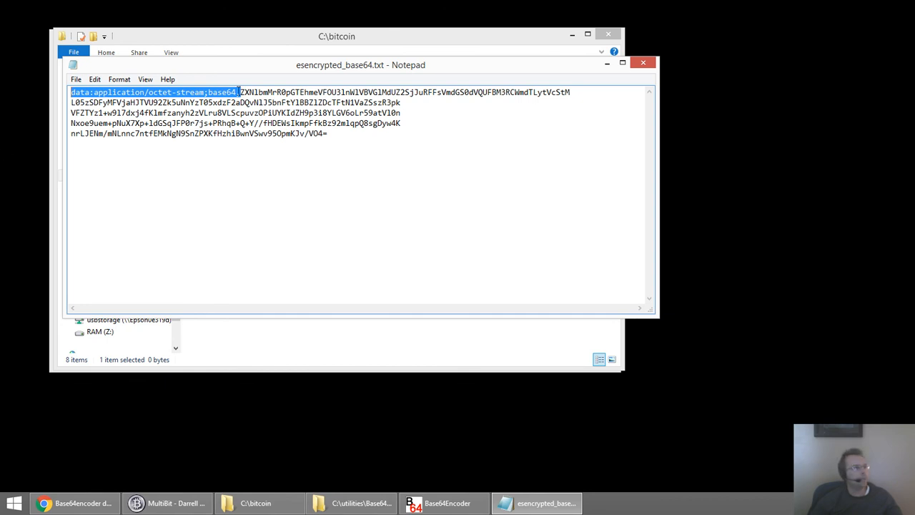
pyautogui.press('Delete')
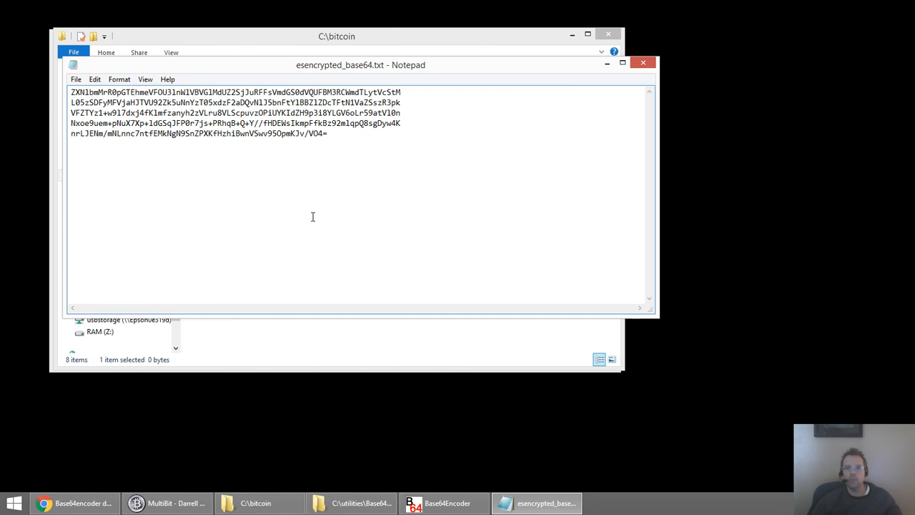
pyautogui.hotkey('ctrl', 's')
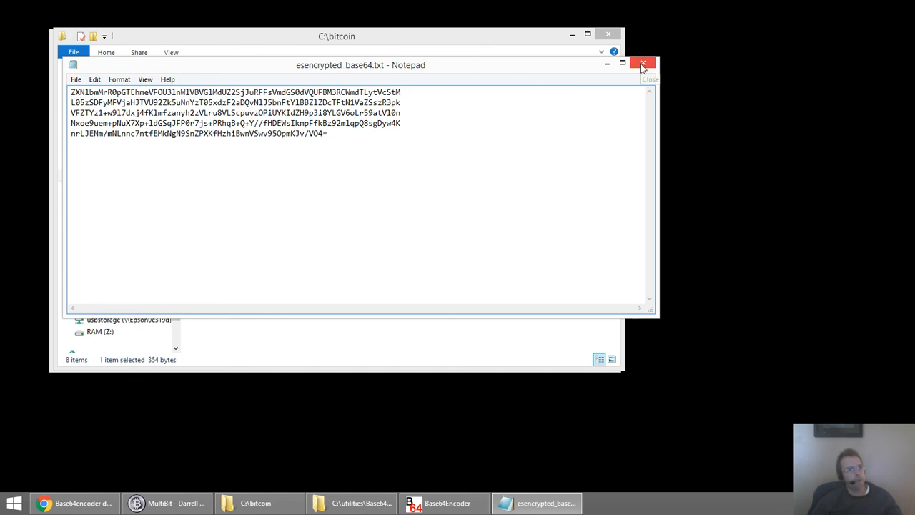
pyautogui.click(415, 131)
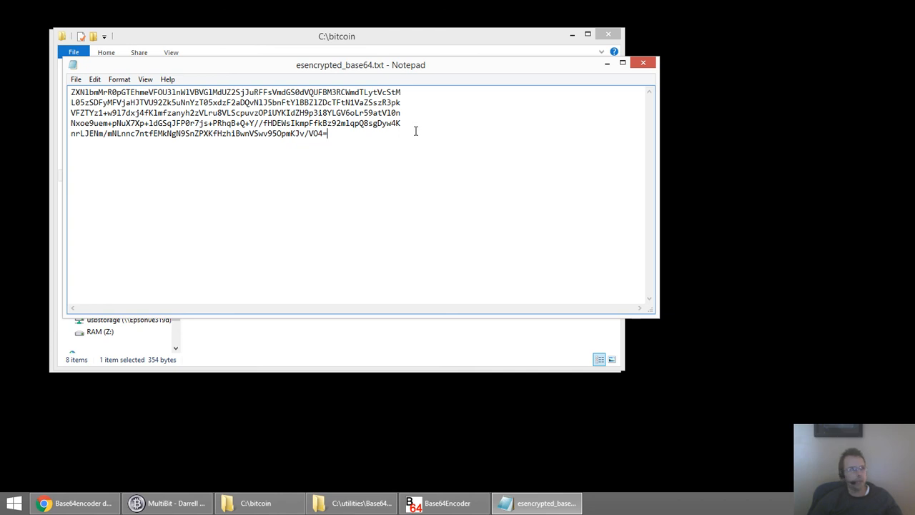
# - Print esencrypted_base64.txt on the WF-3520 Series(Network) printer
pyautogui.hotkey('ctrl', 'p')
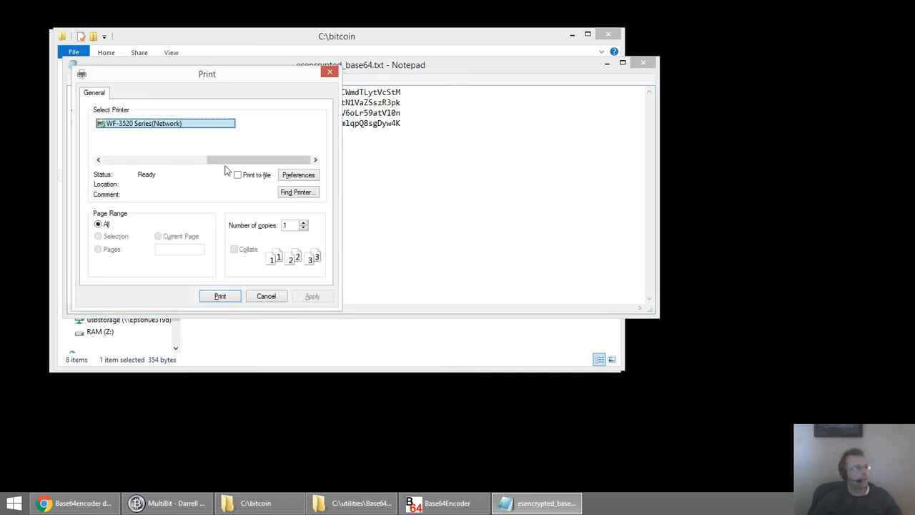
pyautogui.click(220, 296)
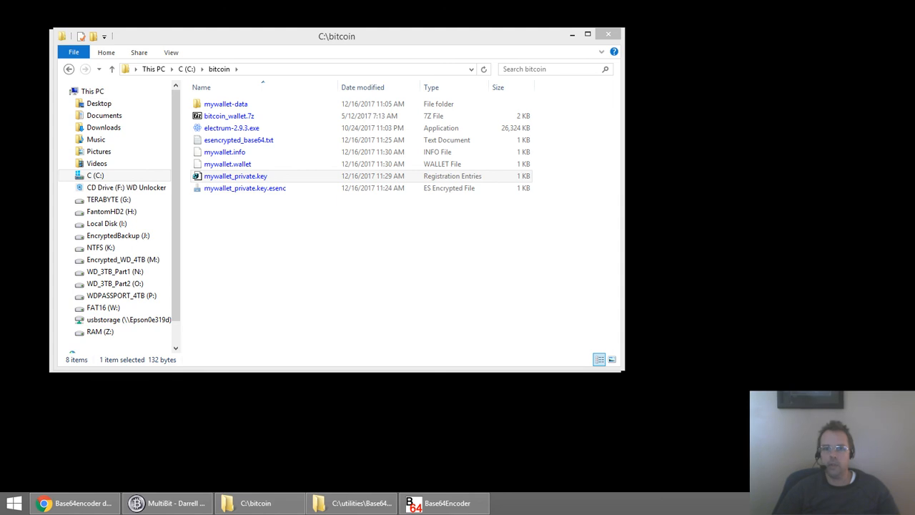
# - Open esencrypted_base64.txt from the C:\bitcoin folder, review its Base64 text, and close it
pyautogui.rightClick(226, 190)
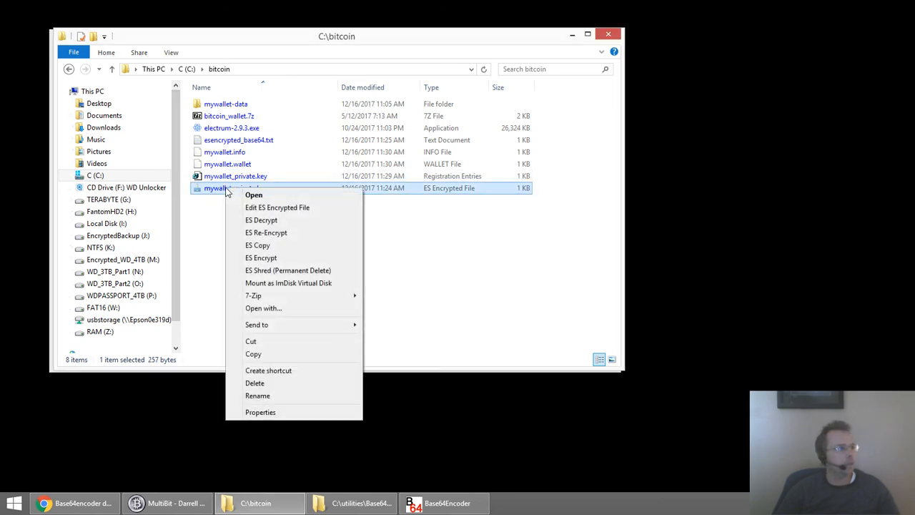
pyautogui.click(243, 141)
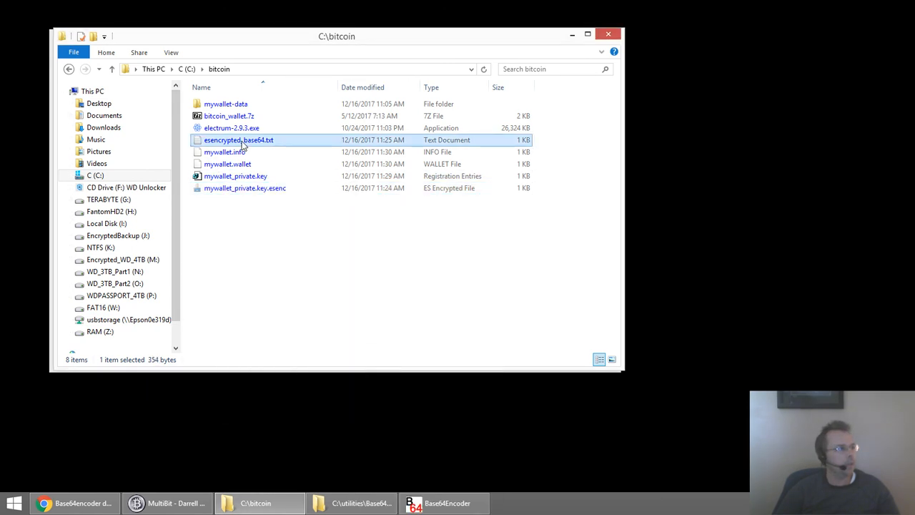
pyautogui.doubleClick(243, 143)
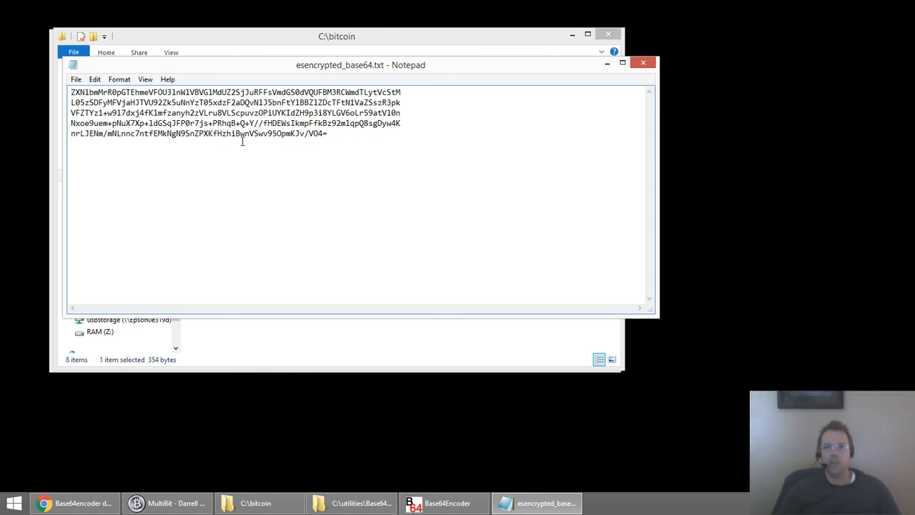
pyautogui.click(642, 63)
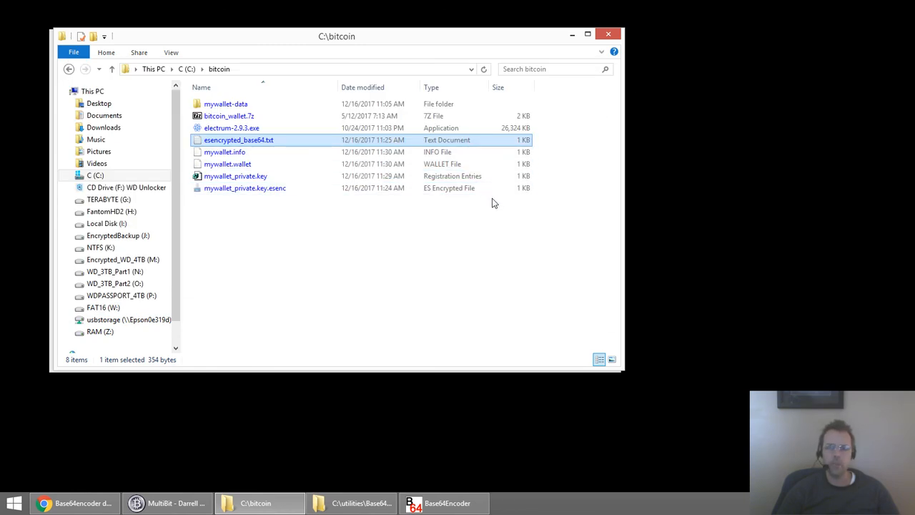
# - Permanently delete the unencrypted mywallet_private.key file from C:\bitcoin with ES Shred
pyautogui.click(224, 178)
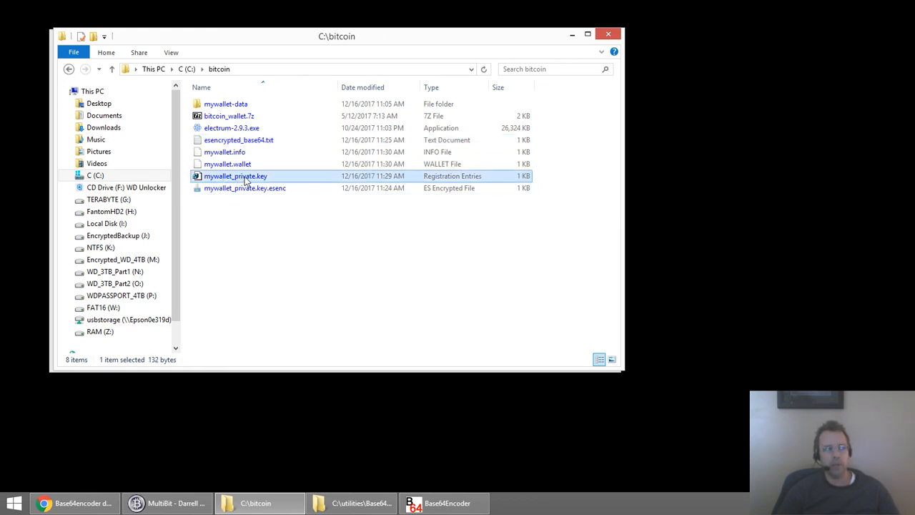
pyautogui.rightClick(246, 181)
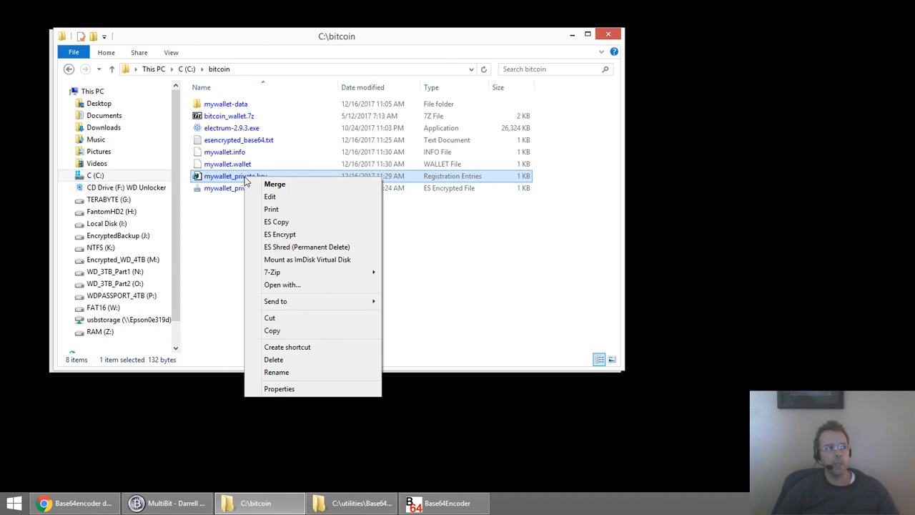
pyautogui.click(279, 247)
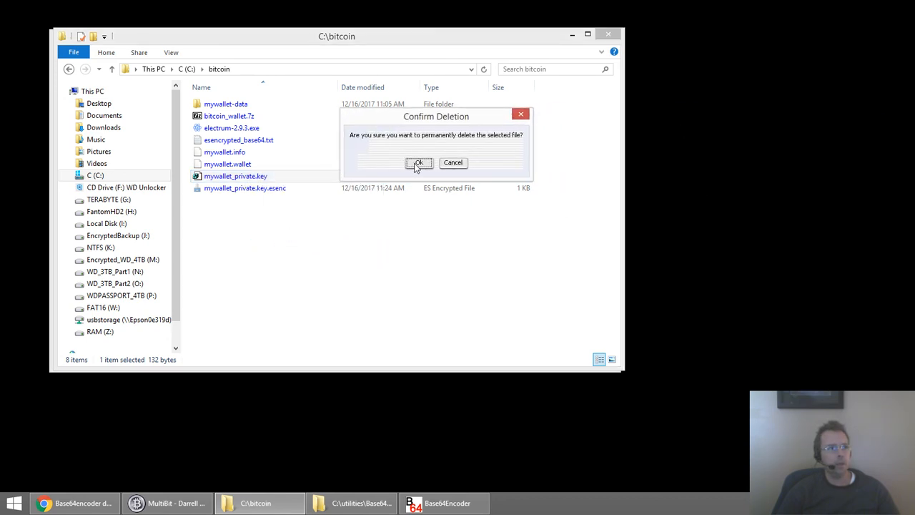
pyautogui.click(417, 163)
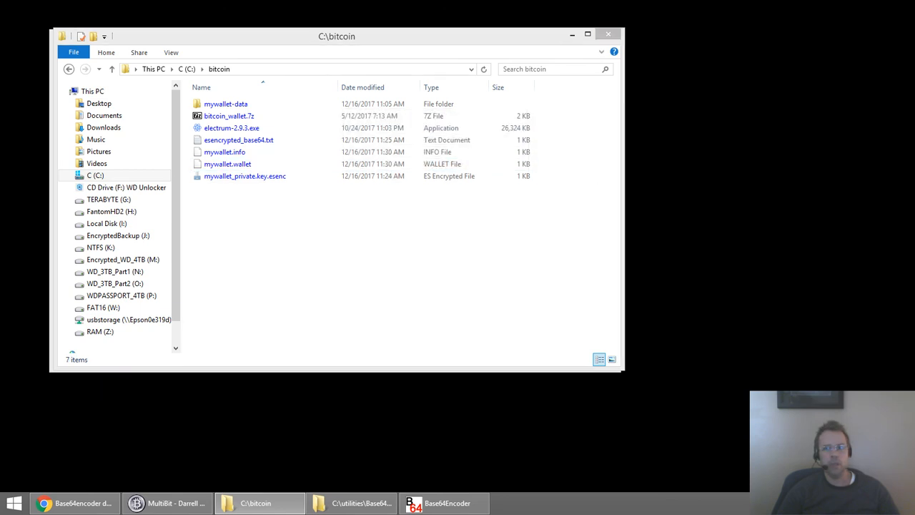
pyautogui.moveTo(727, 150); pyautogui.dragTo(404, 148)
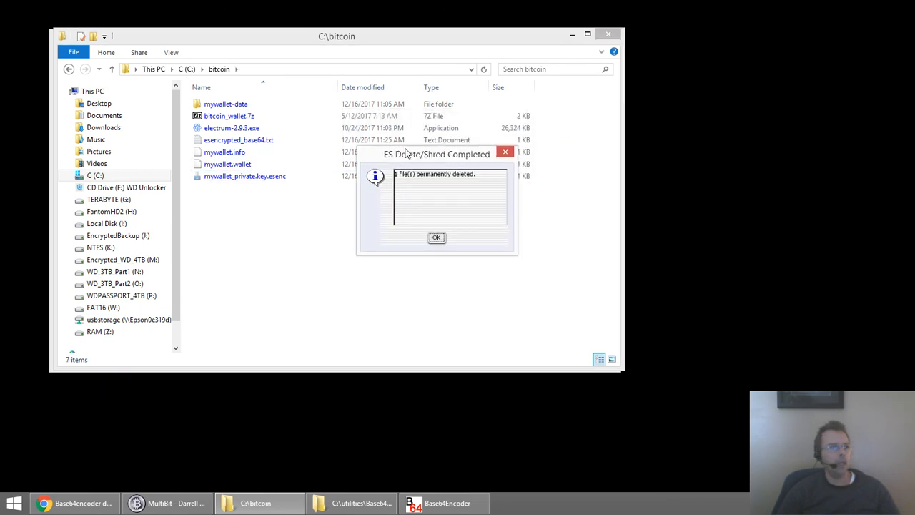
pyautogui.click(434, 239)
# - Open the ES Decrypt settings for mywallet_private.key.esenc, examine the password and override output path options, and cancel without decrypting
pyautogui.click(262, 167)
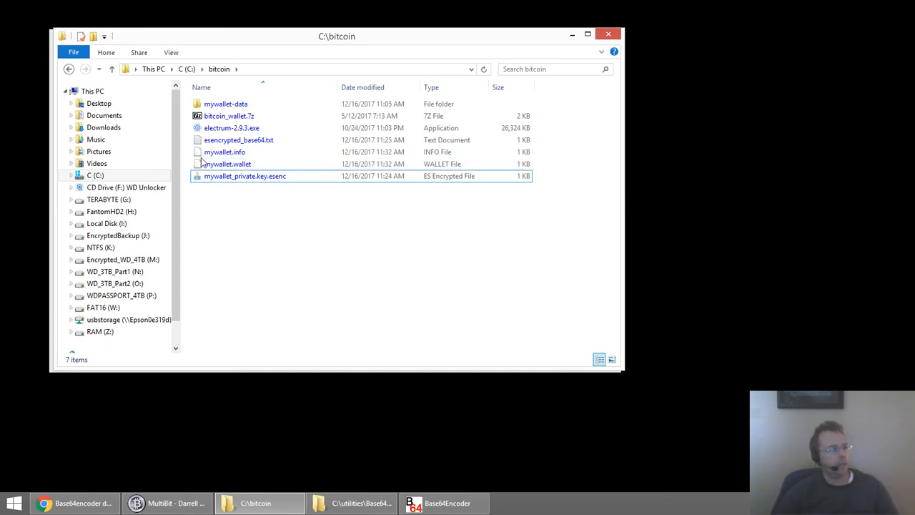
pyautogui.click(246, 179)
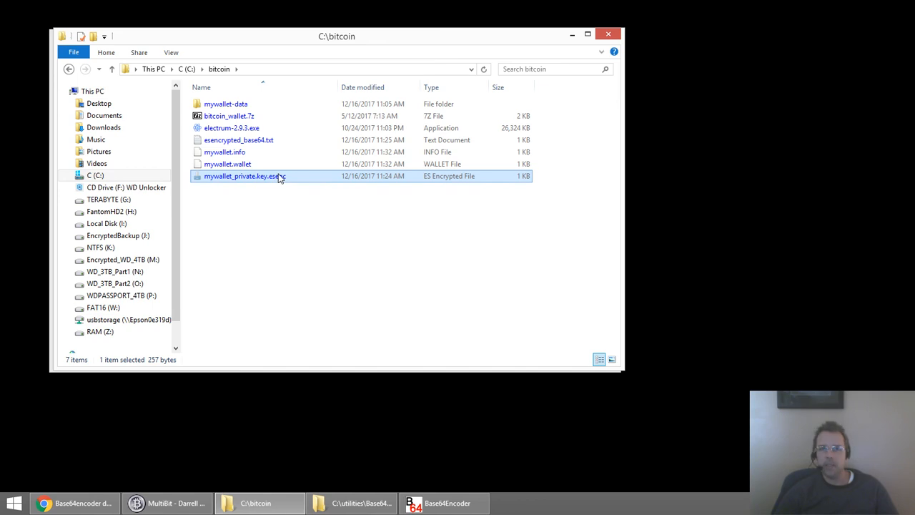
pyautogui.rightClick(243, 181)
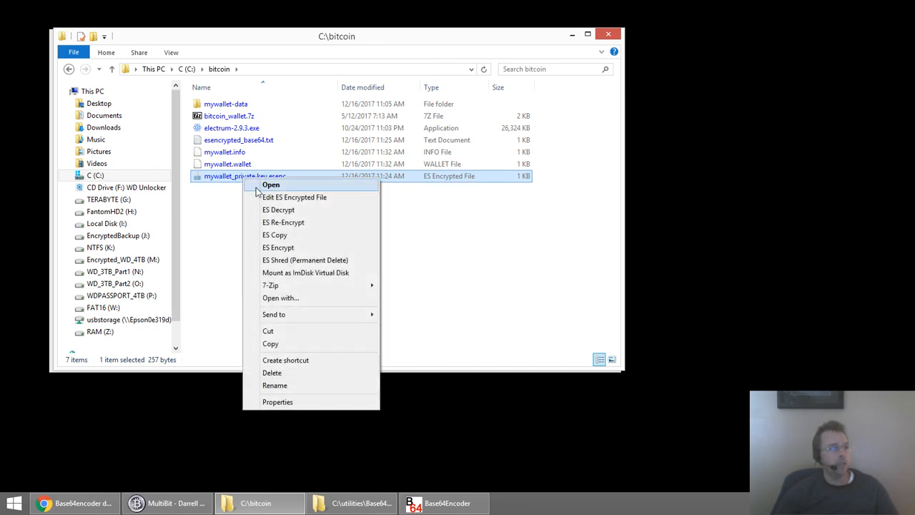
pyautogui.click(288, 211)
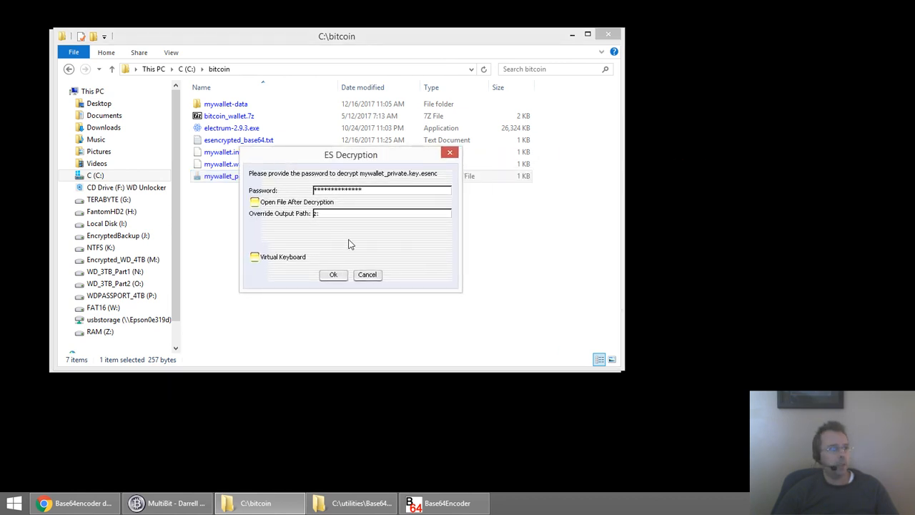
pyautogui.click(365, 275)
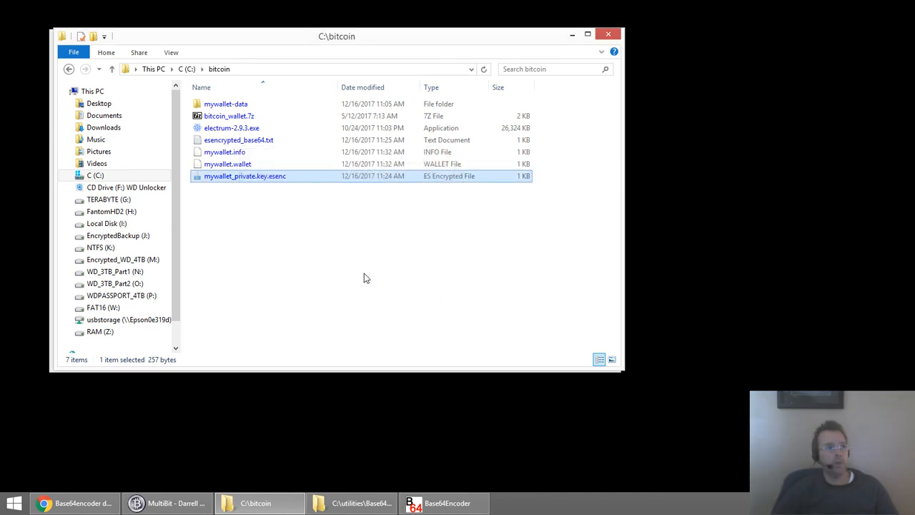
pyautogui.click(244, 165)
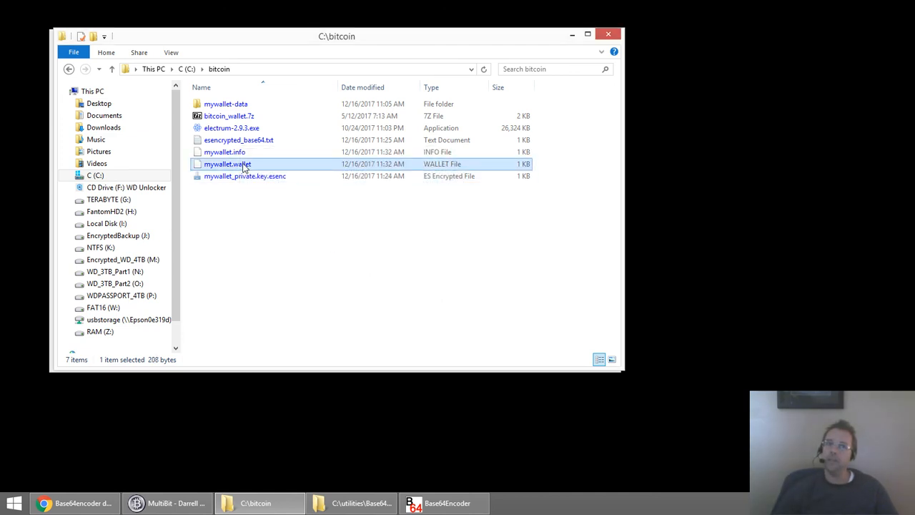